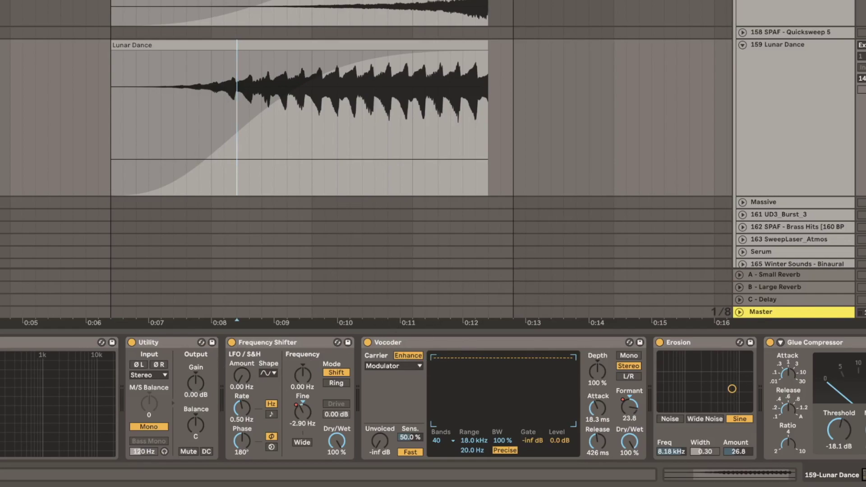
# - Review the remaining effects on the Lunar Dance track, play its clip and place the play position in the reverse_piano_e clip
pyautogui.hscroll(10, 433, 400)
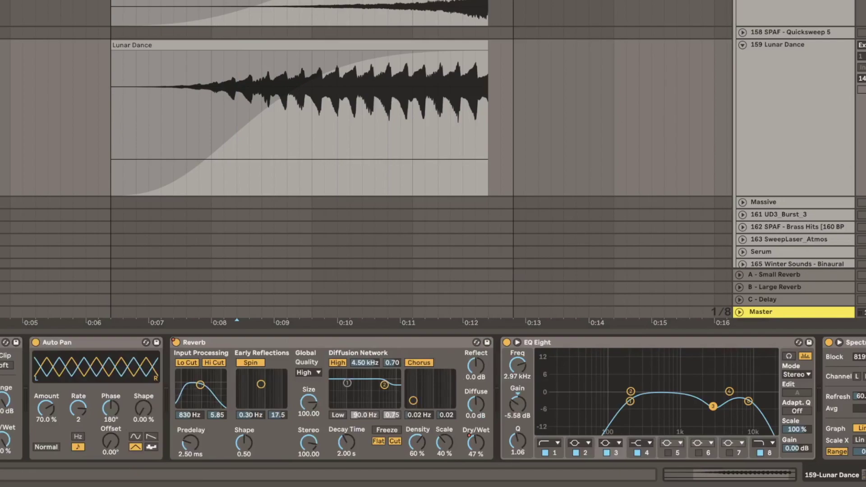
pyautogui.press('space')
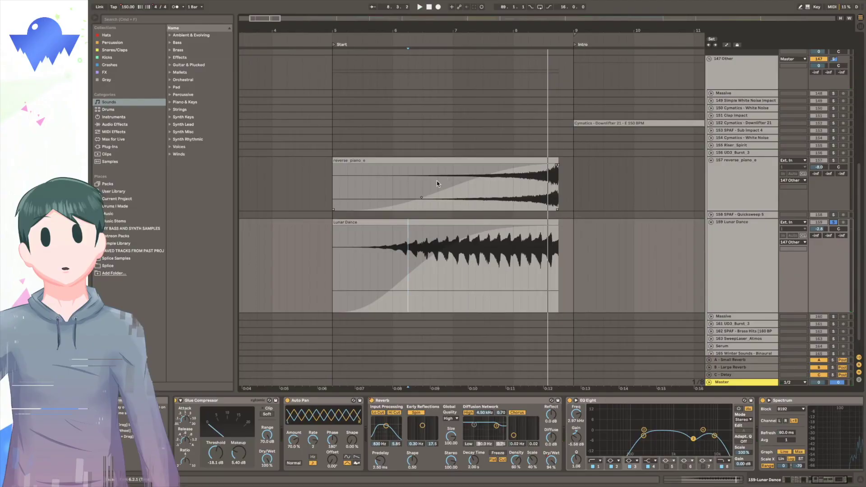
pyautogui.press('space')
pyautogui.click(437, 184)
pyautogui.click(513, 198)
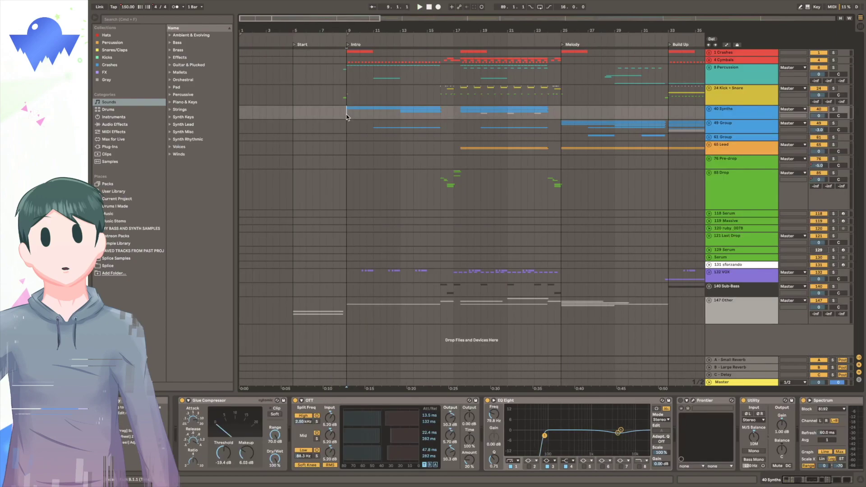
# - Audition the soloed Crashes and Cymbals groups, inspect the Crash, Ride and Hi-Hat (Open) effect chains, and turn the solo off
pyautogui.press('space')
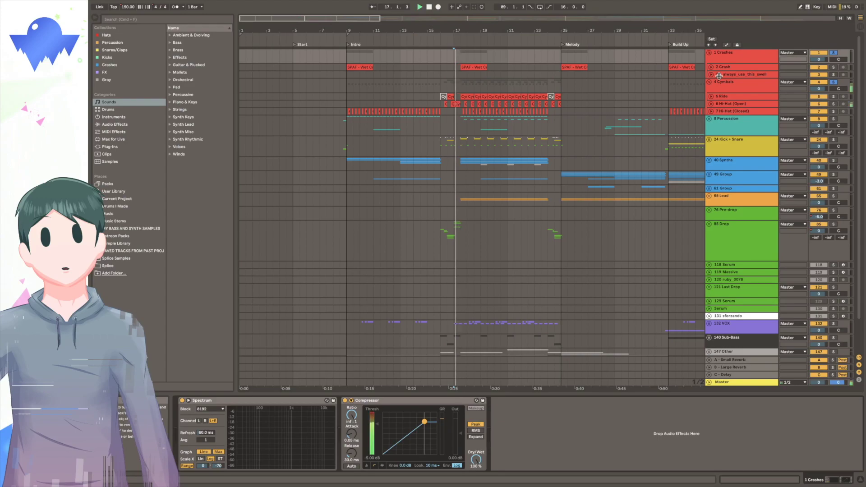
pyautogui.click(738, 68)
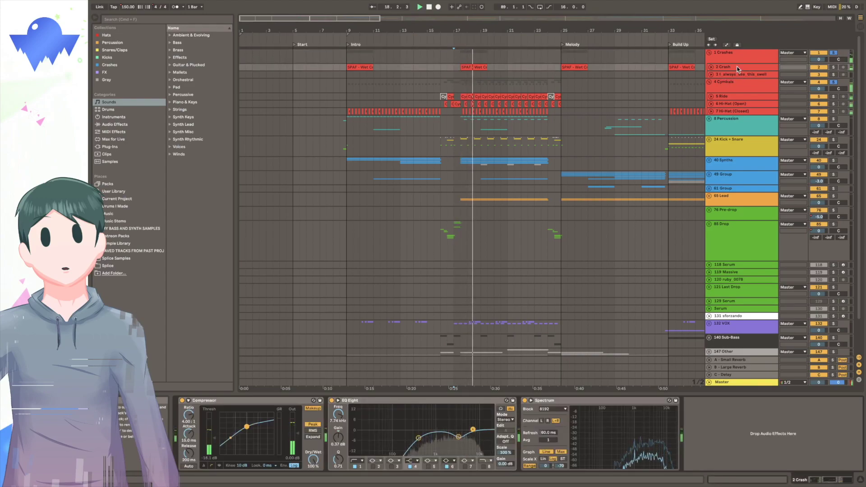
pyautogui.press('Down')
pyautogui.press('Down')
pyautogui.press('Down')
pyautogui.press('Down')
pyautogui.press('Down')
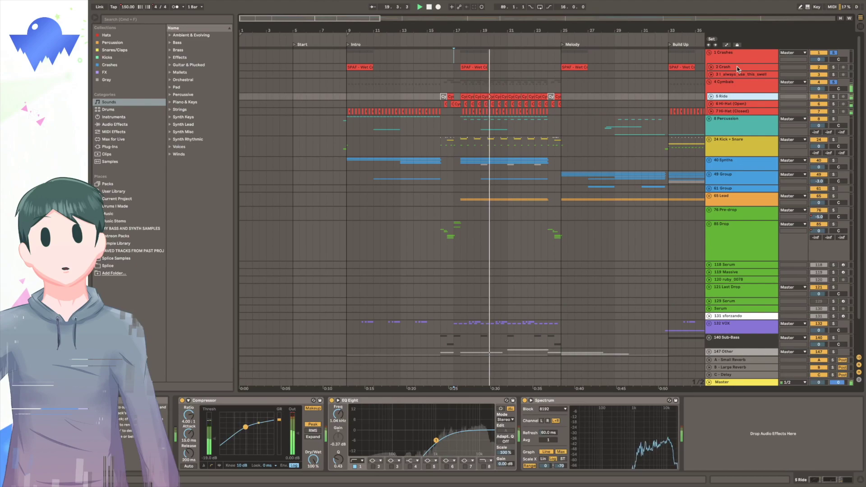
pyautogui.press('Up')
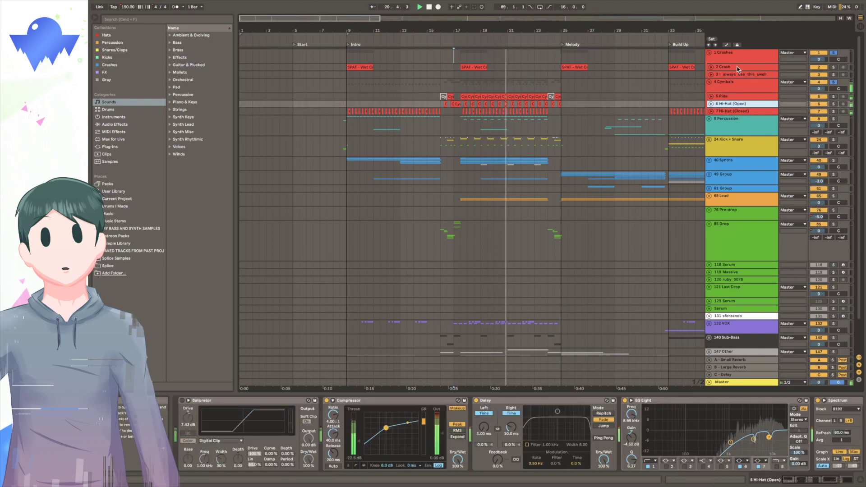
pyautogui.click(833, 53)
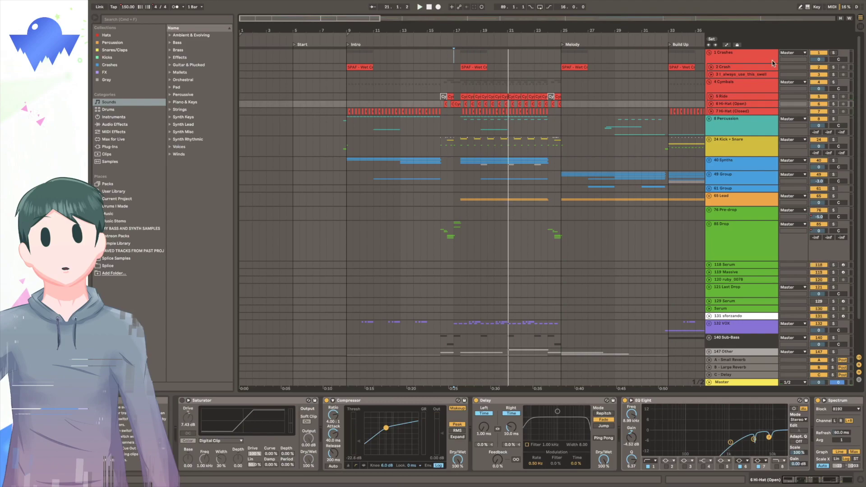
# - Play the soloed Reverb Clap track from bar 17.3 and show its LittlePlate reverb settings in full view
pyautogui.click(725, 87)
pyautogui.click(435, 98)
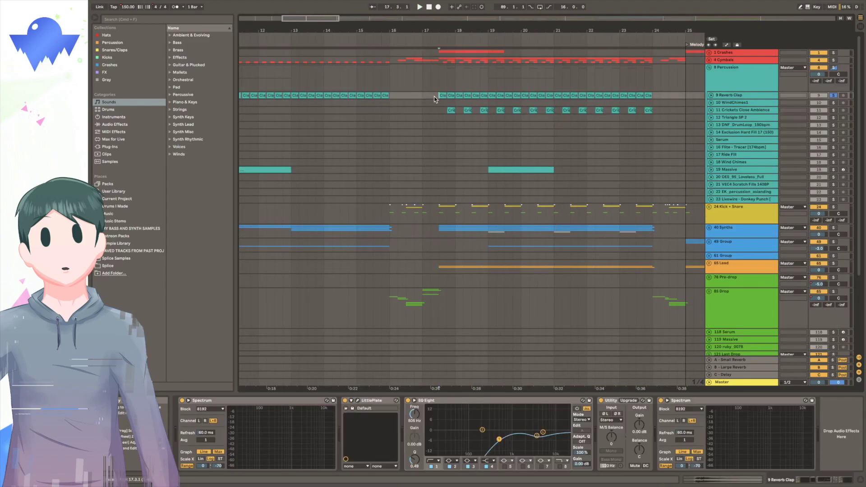
pyautogui.press('space')
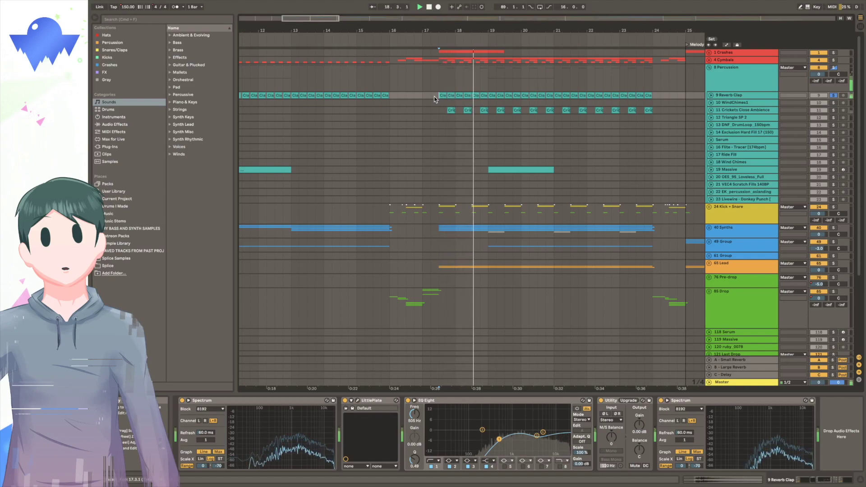
pyautogui.click(357, 401)
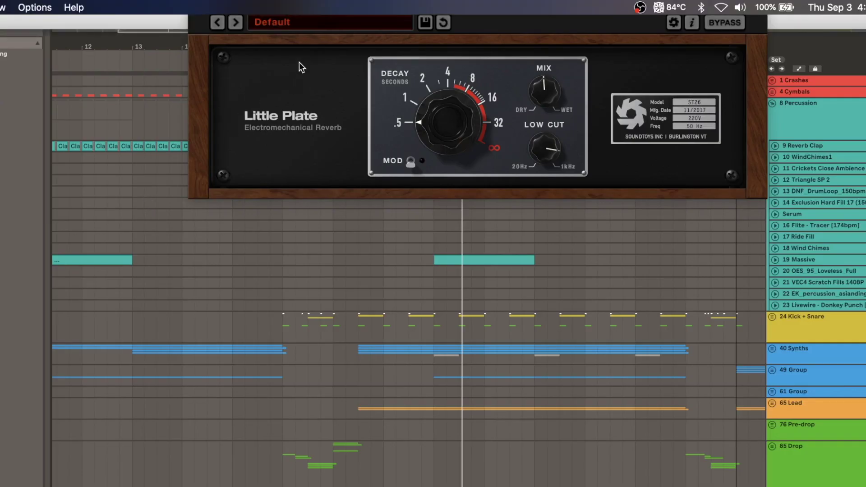
pyautogui.moveTo(348, 5); pyautogui.dragTo(305, 189)
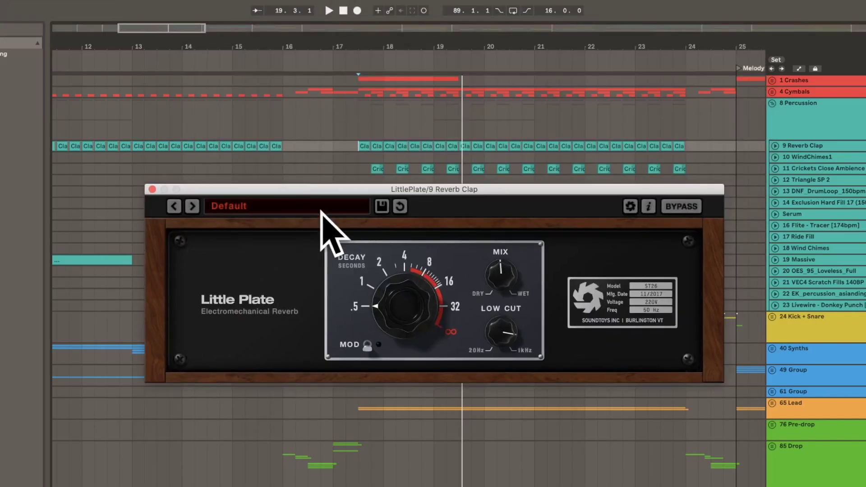
# - Solo and play the Crickets Close Ambience track, and audition the Massive clip in the Percussion group
pyautogui.click(835, 112)
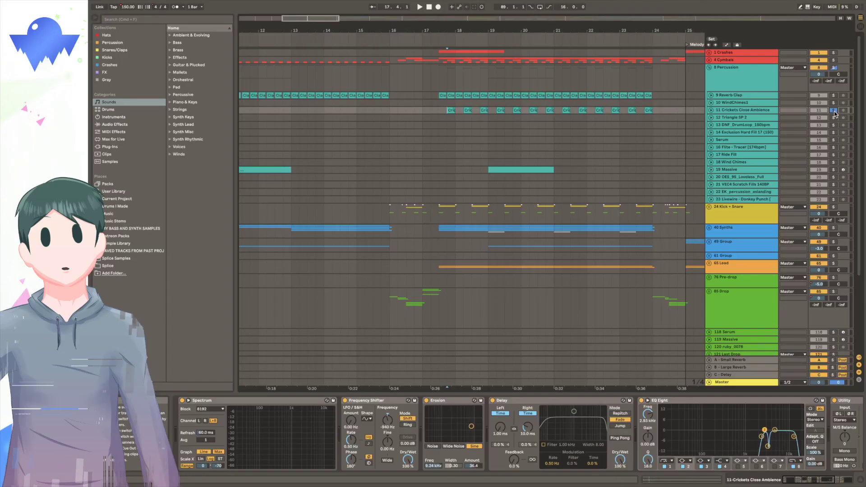
pyautogui.press('space')
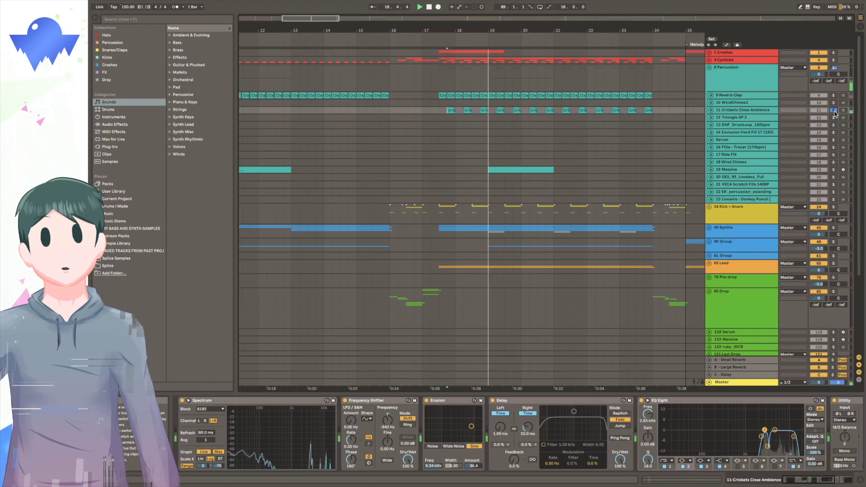
pyautogui.click(690, 169)
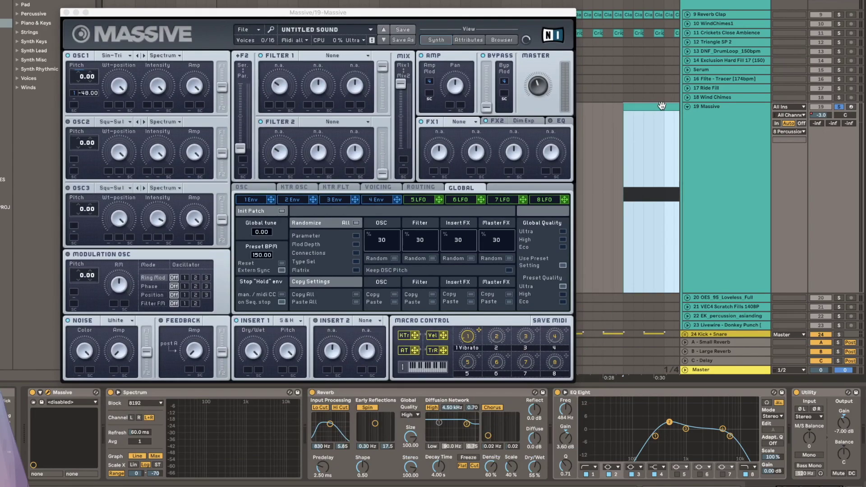
pyautogui.press('space')
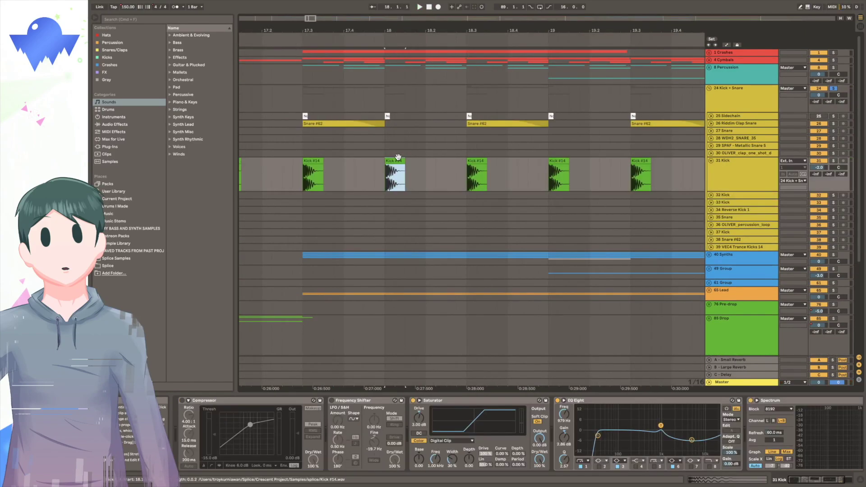
# - Toggle the plug-in windows and play the Snare #62 clip at bar 18.3 on the Riddim Clap Snare track
pyautogui.press('super+alt+p')
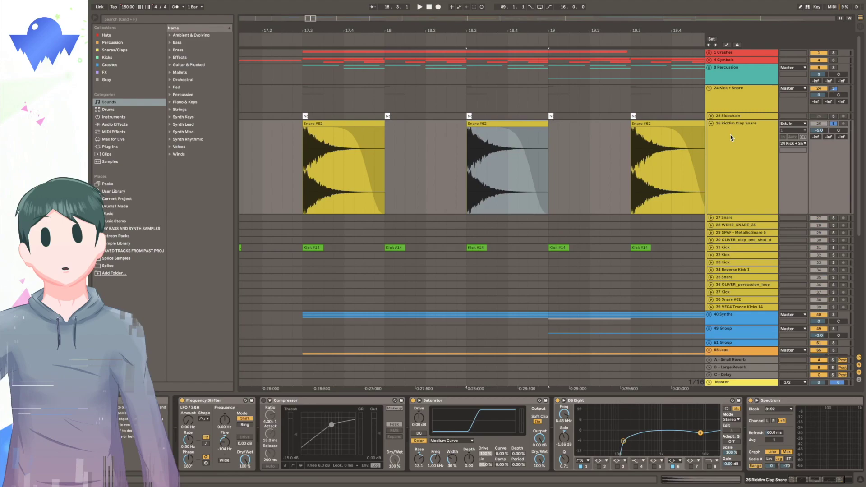
pyautogui.click(464, 184)
pyautogui.press('space')
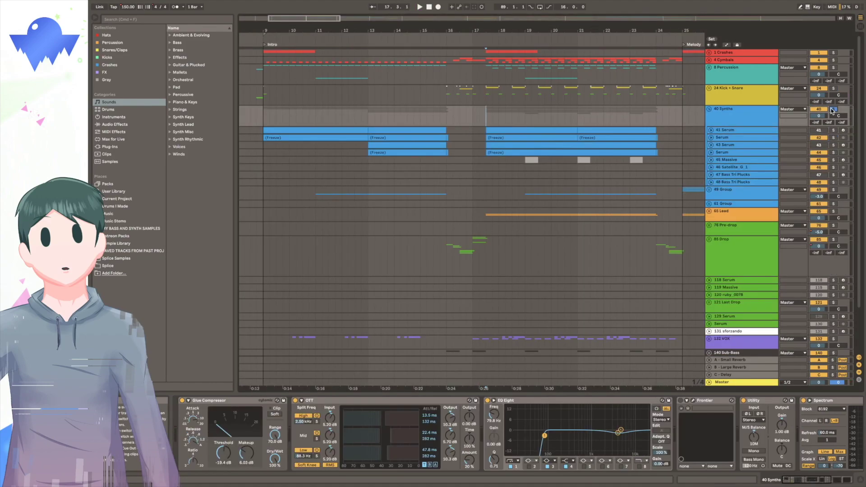
# - Play the soloed Synths group from bar 17.3 and the frozen 41 Serum part from the start of the Intro
pyautogui.press('space')
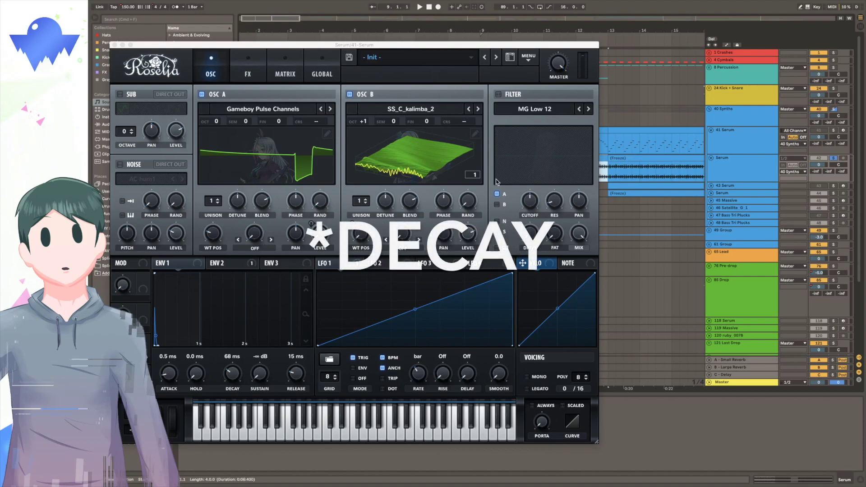
pyautogui.press('space')
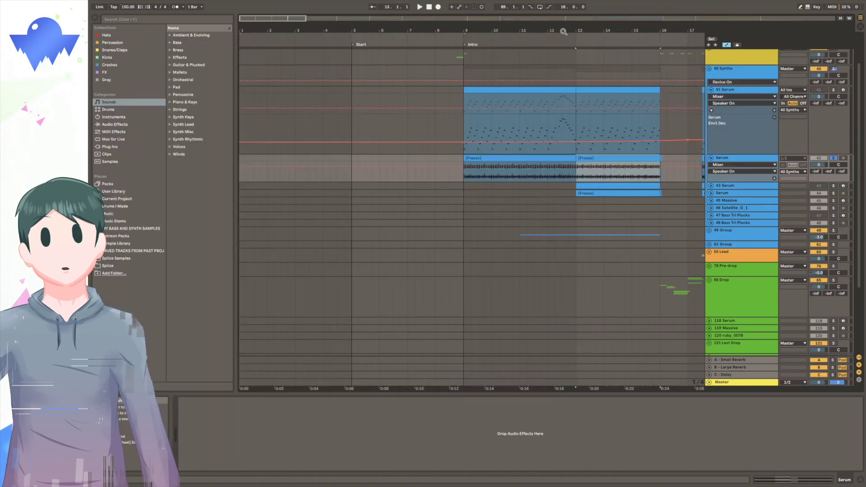
# - Play the 41 Serum part from bar 13 with its Env1 Dec automation in view
pyautogui.moveTo(564, 30); pyautogui.dragTo(445, 42)
pyautogui.scroll(3, 509, 205)
pyautogui.click(461, 162)
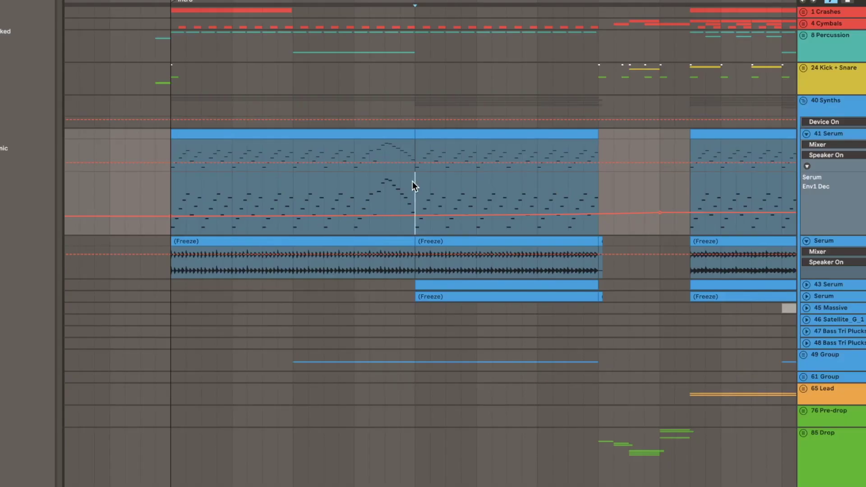
pyautogui.press('space')
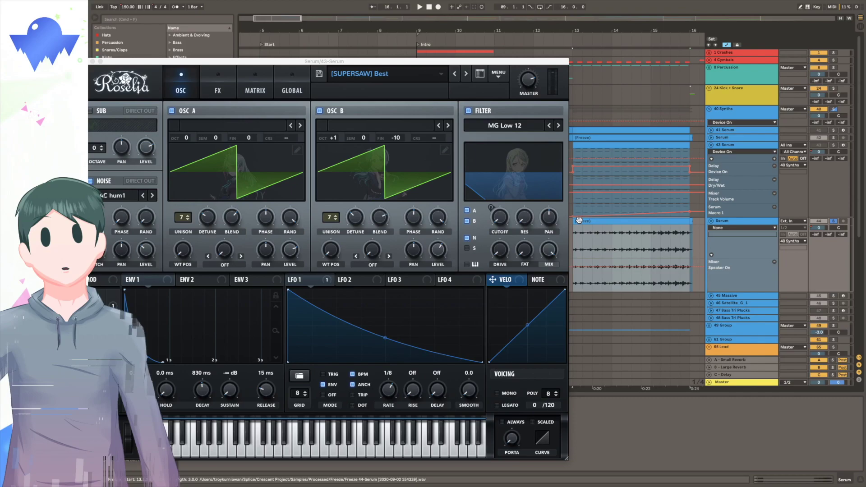
# - Play the frozen 43 Serum supersaw part and look through the effect chain of the 45 Massive track
pyautogui.press('space')
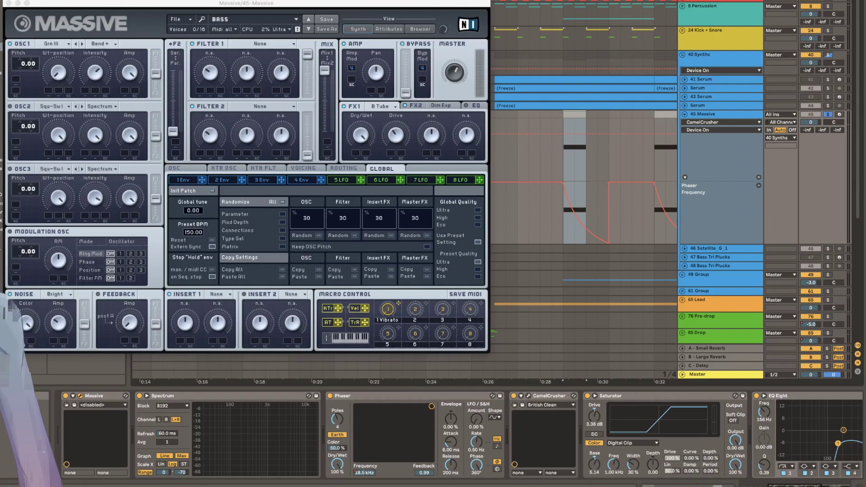
pyautogui.hscroll(5, 790, 481)
pyautogui.hscroll(3, 578, 428)
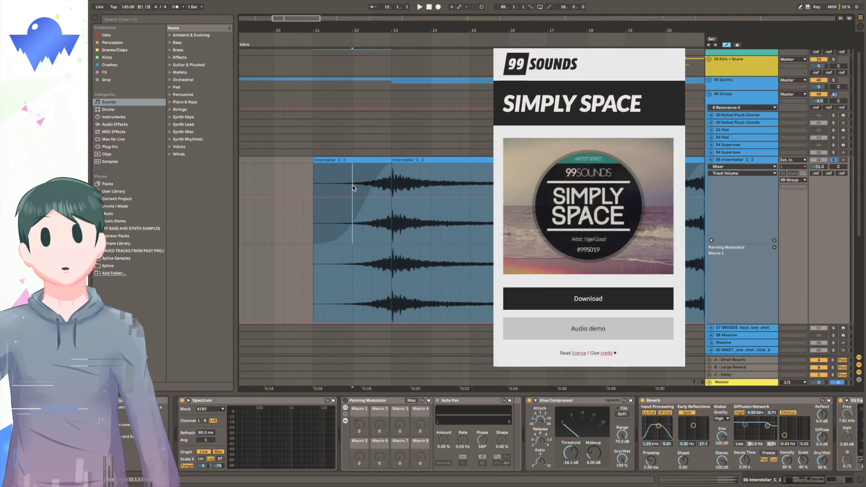
# - Play the Interstellar_C_2 clip from bar 12, and audition the soloed Drop group from bar 16
pyautogui.press('space')
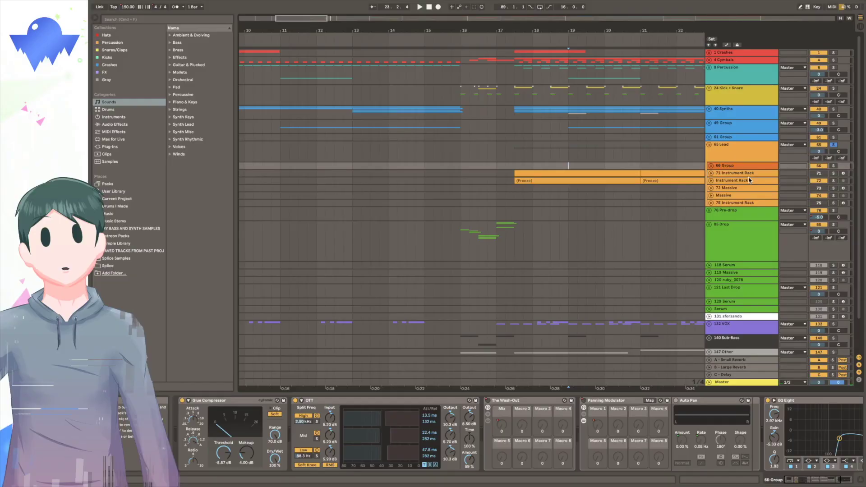
pyautogui.click(462, 226)
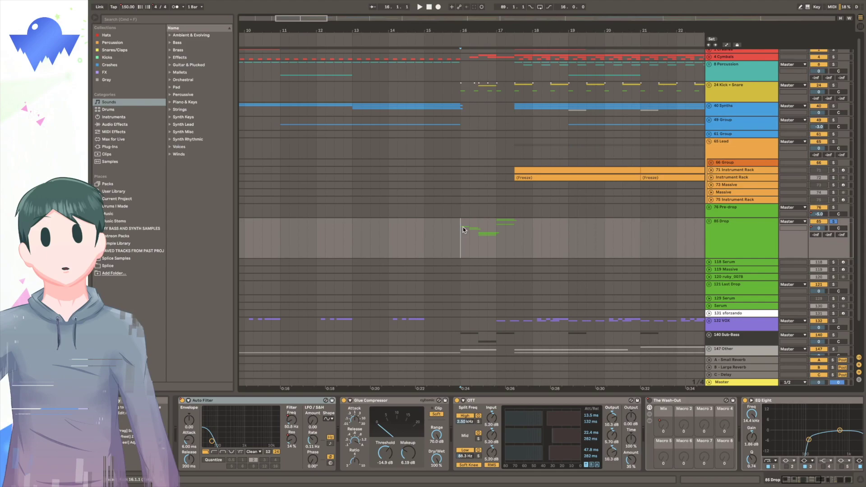
pyautogui.press('space')
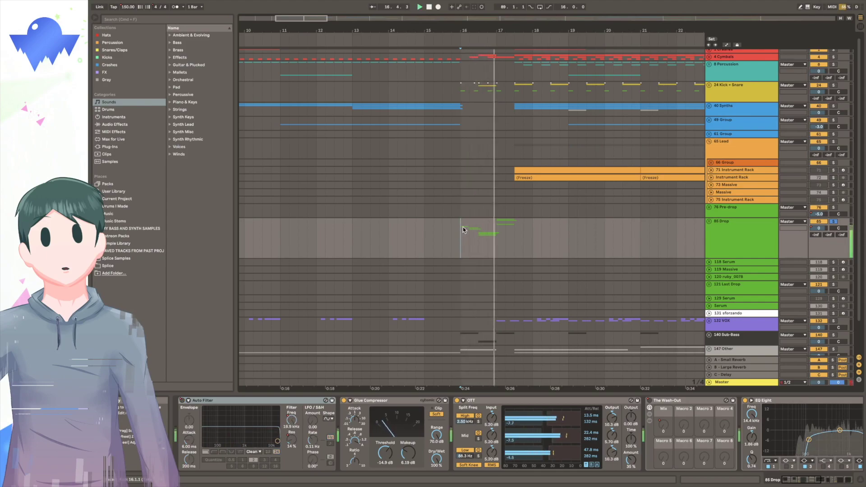
pyautogui.press('space')
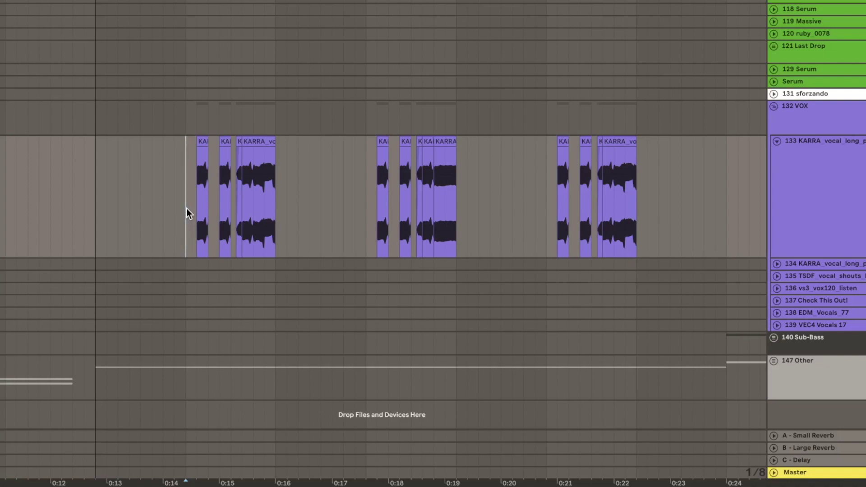
# - Audition the KARRA vocal chops from bar 10 with LittleAlterBoy, and show the effect chain of the C - Delay return
pyautogui.press('space')
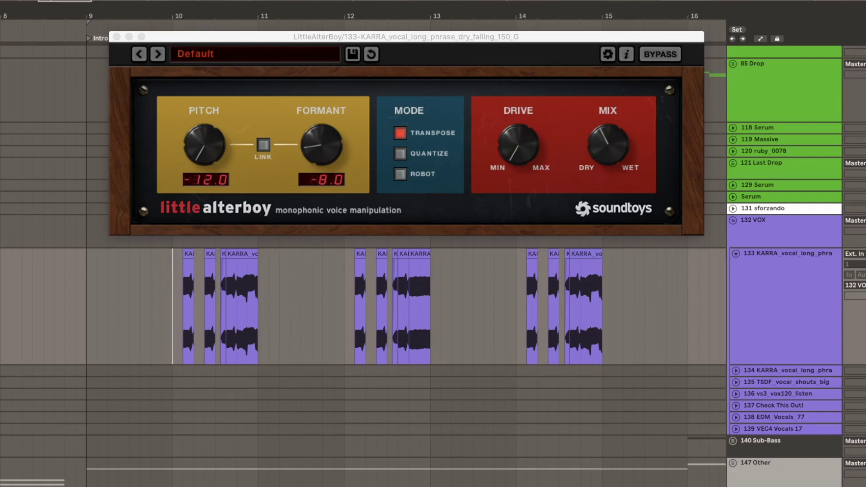
pyautogui.press('space')
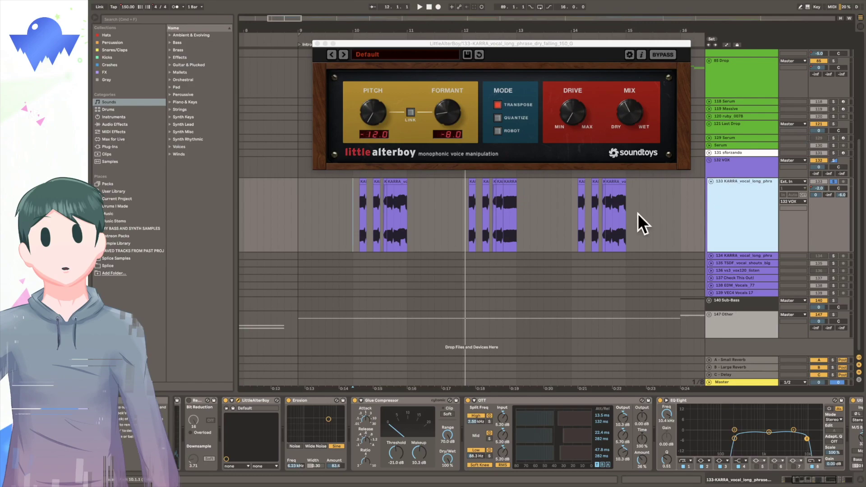
pyautogui.click(747, 375)
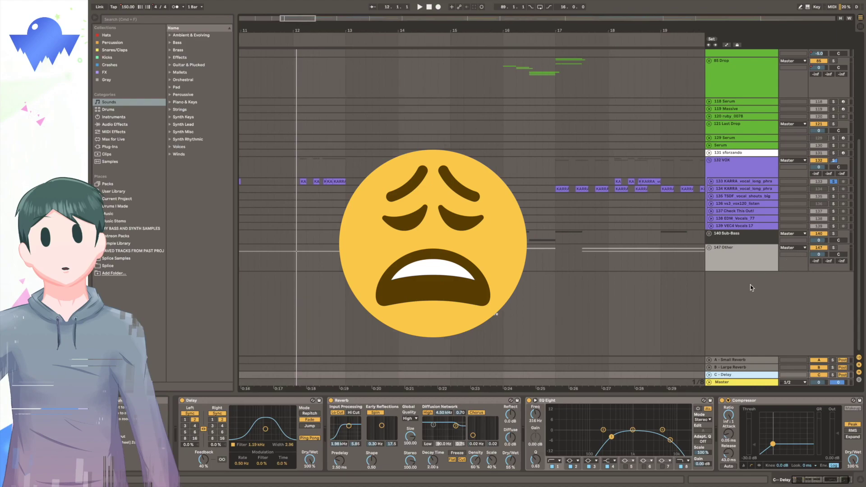
# - Play the Other group from bar 16 and from the White Noise Down 15 clip at bar 17.3
pyautogui.click(504, 244)
pyautogui.press('space')
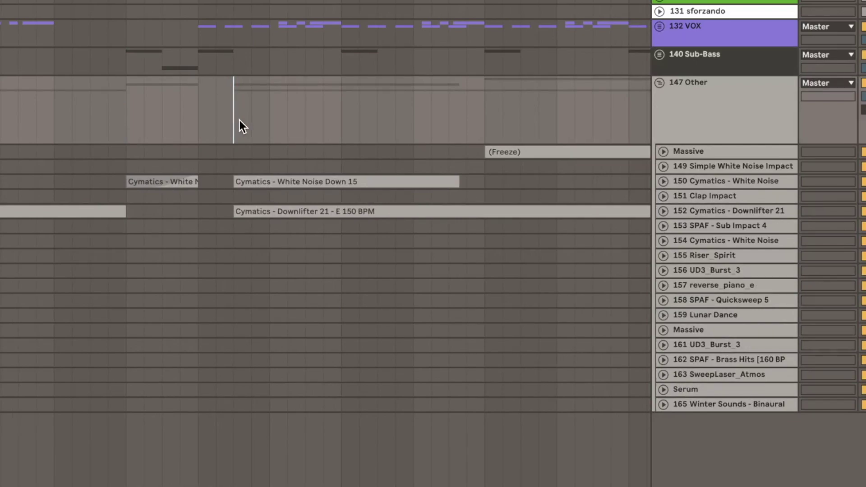
pyautogui.press('space')
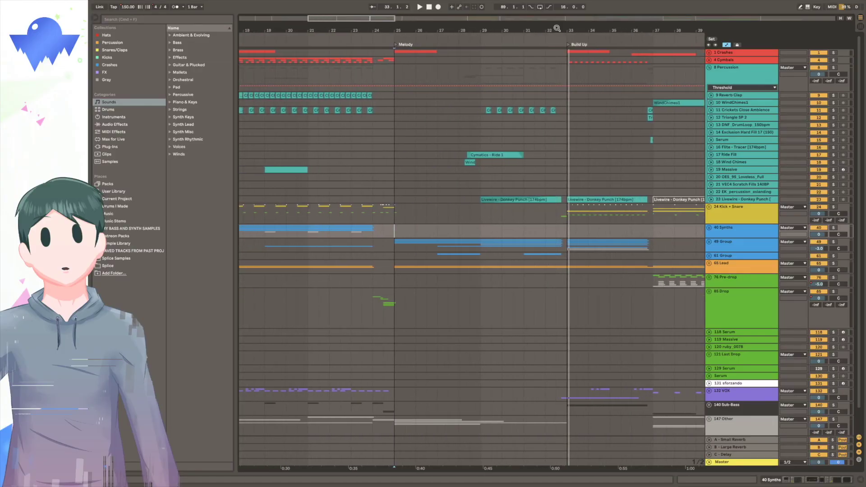
# - Play the percussion in the Melody section from bar 28, just before the clip on the Wind Chimes track
pyautogui.click(458, 163)
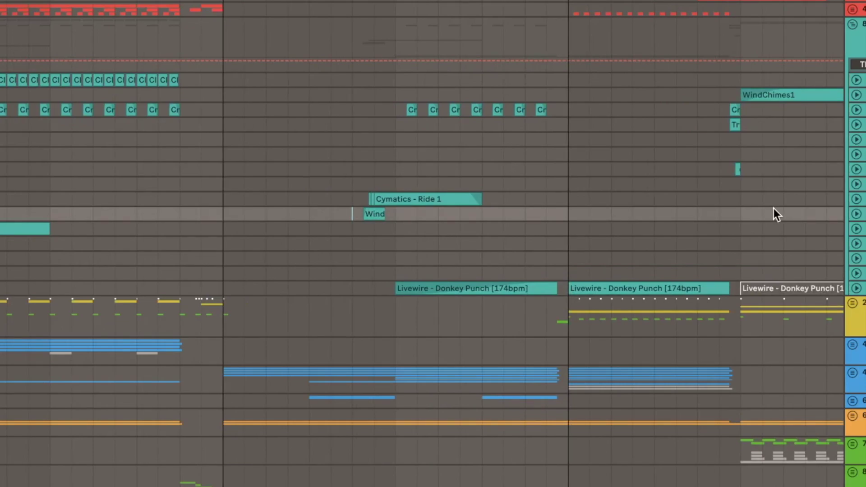
pyautogui.press('space')
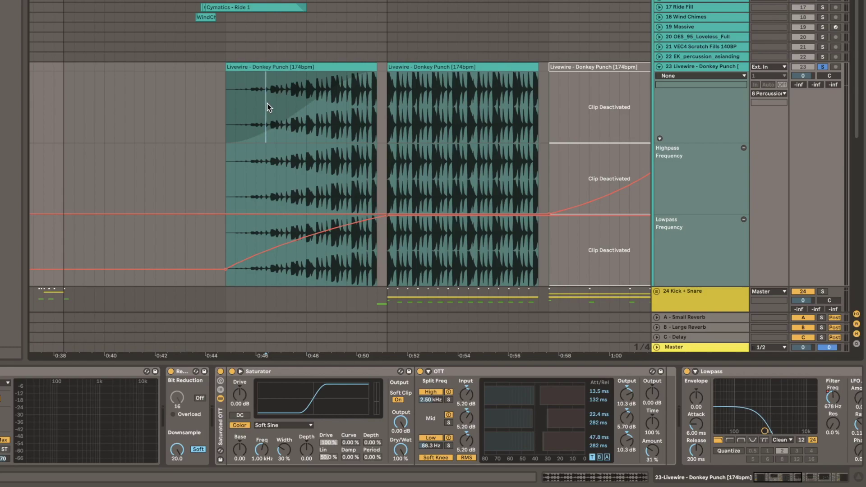
# - Play the Livewire percussion loop, and audition the 49 Group's pluck chords and pad from the Melody section at bar 25
pyautogui.press('space')
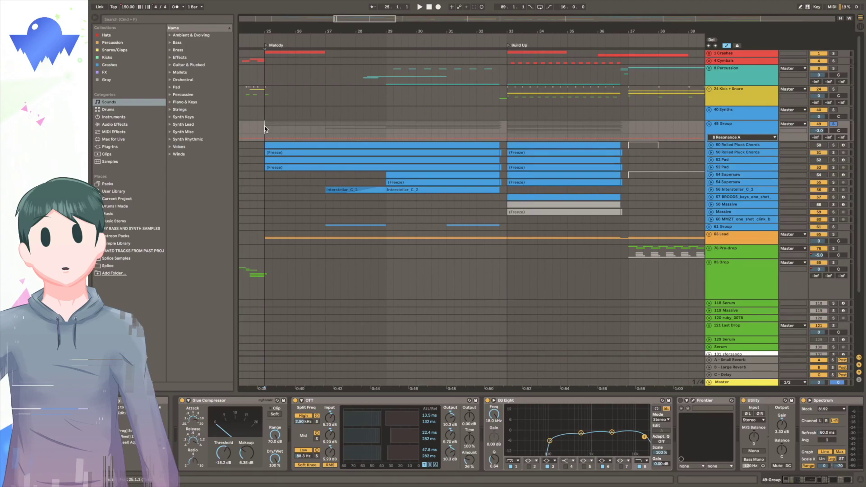
pyautogui.press('space')
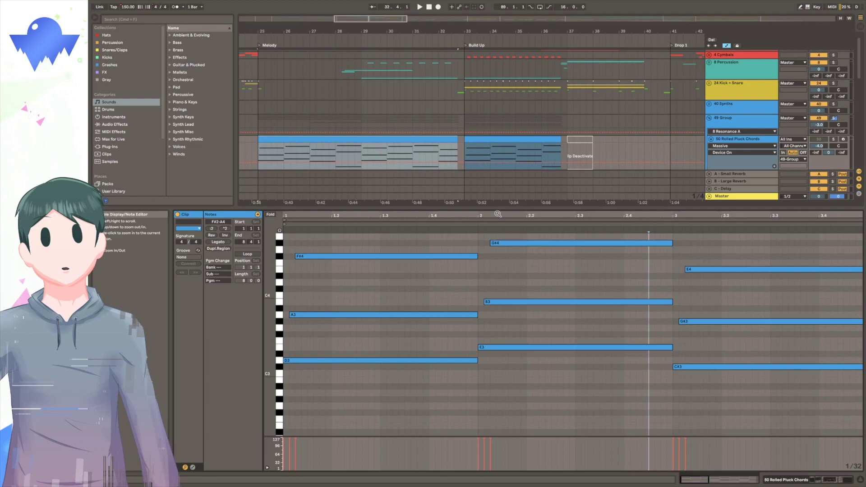
pyautogui.press('space')
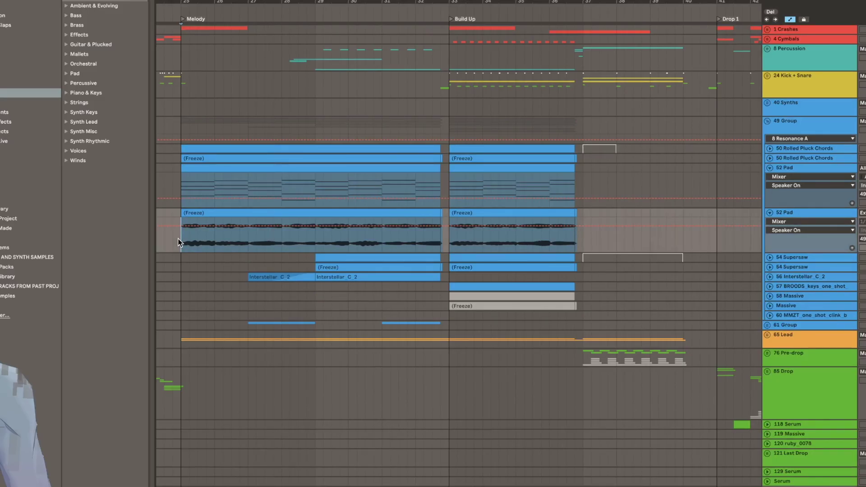
pyautogui.press('space')
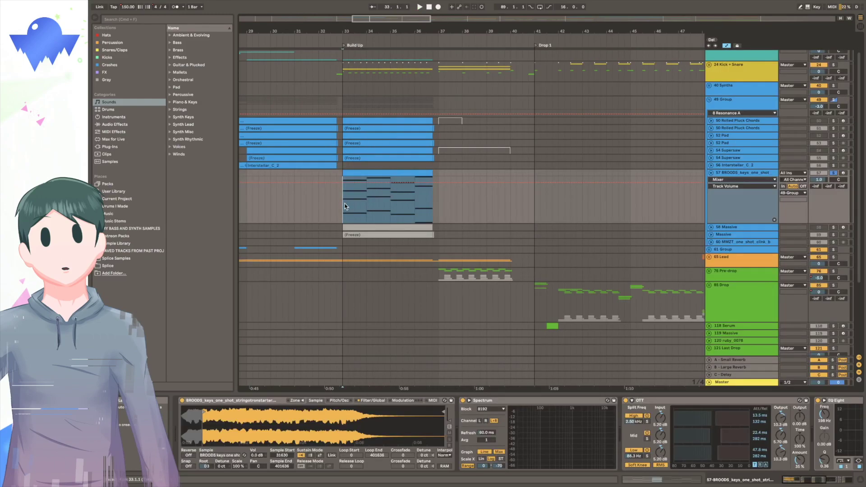
# - Play the soloed BROODS keys one-shot and the frozen Massive track from the Build Up at bar 33
pyautogui.press('space')
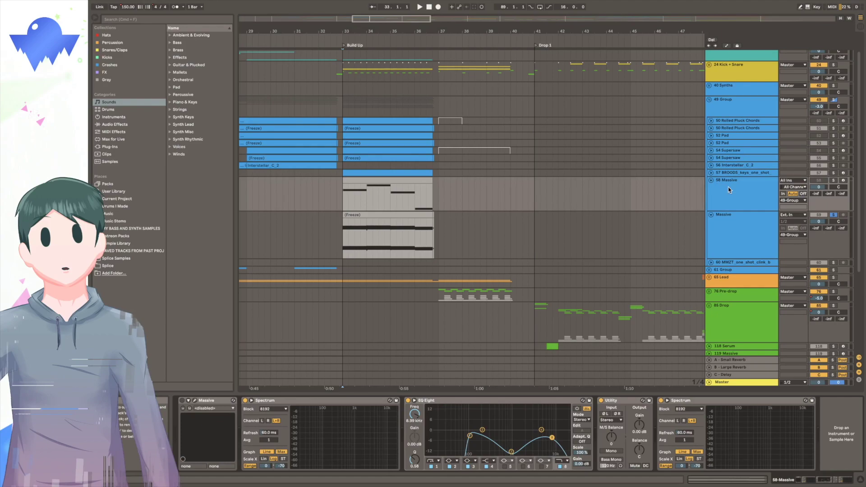
pyautogui.press('space')
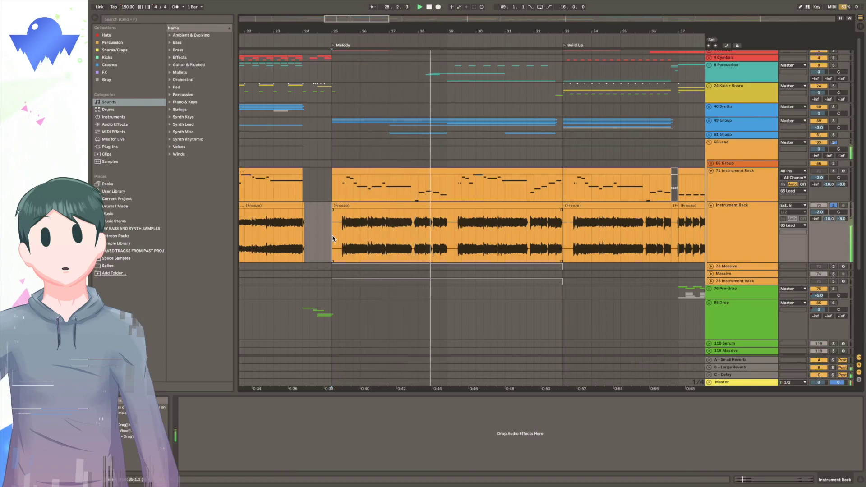
# - Audition the lead Instrument Rack from bar 25, showing its Massive synth and soloing the SHC Synth chain
pyautogui.click(333, 239)
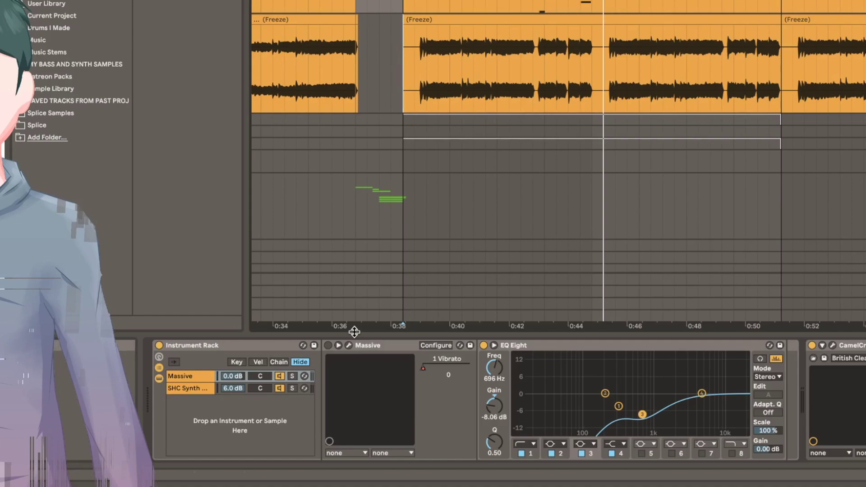
pyautogui.click(349, 345)
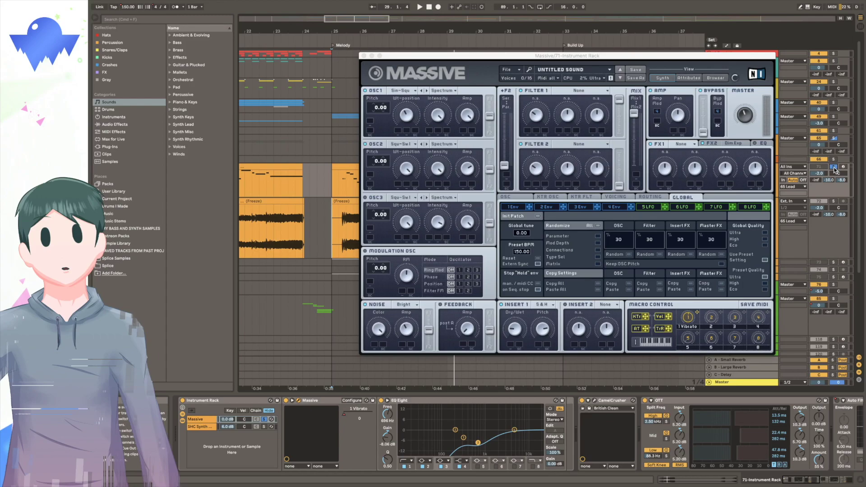
pyautogui.press('space')
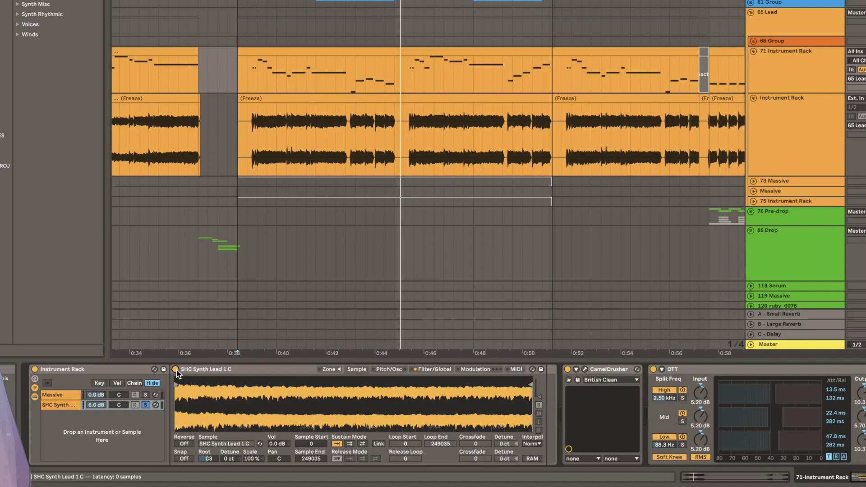
pyautogui.press('space')
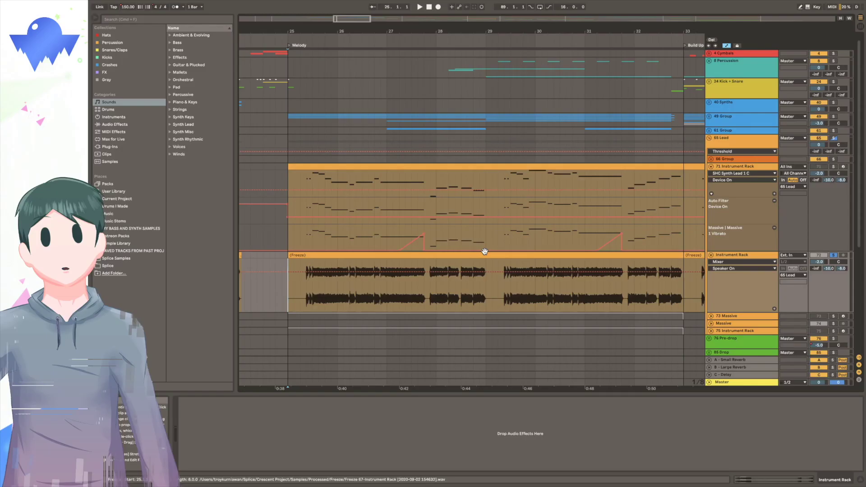
pyautogui.press('space')
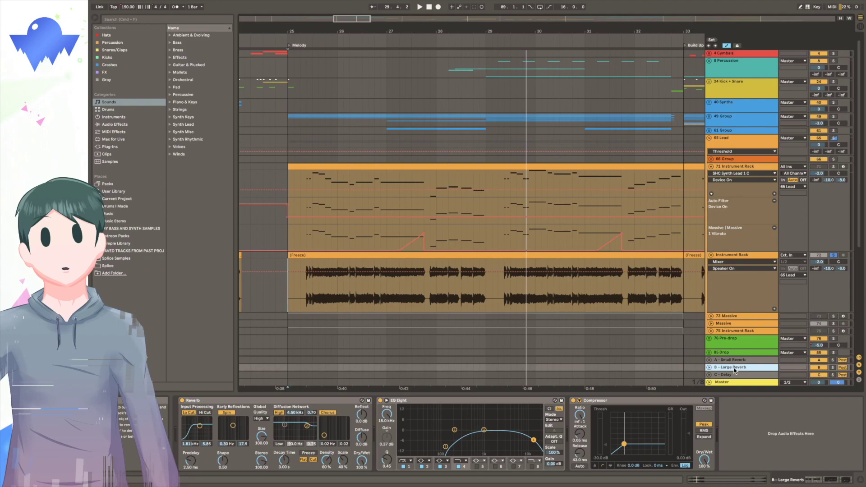
# - Play the Glock n Saw Combo clip from bar 27, soloing its Glockenspiel and Massive chains in turn
pyautogui.click(389, 211)
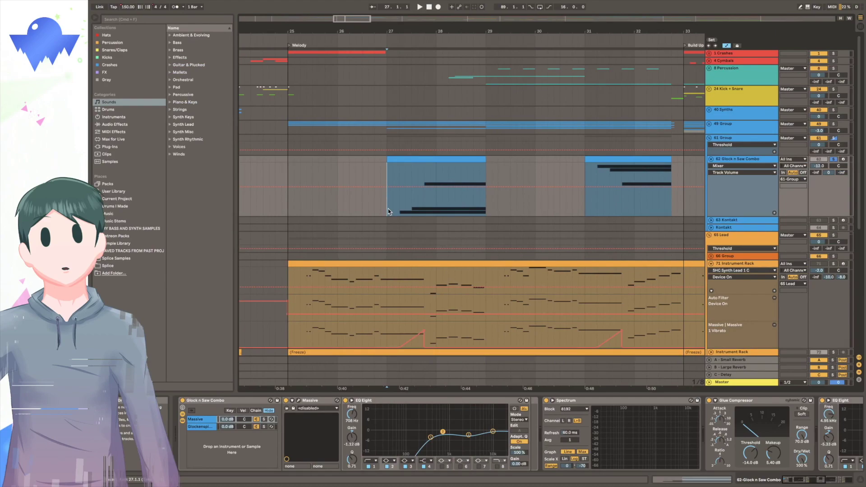
pyautogui.press('space')
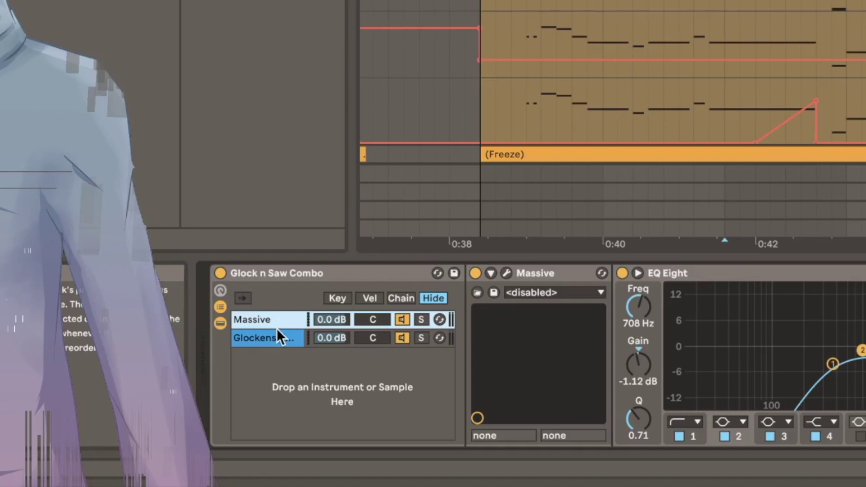
pyautogui.click(277, 333)
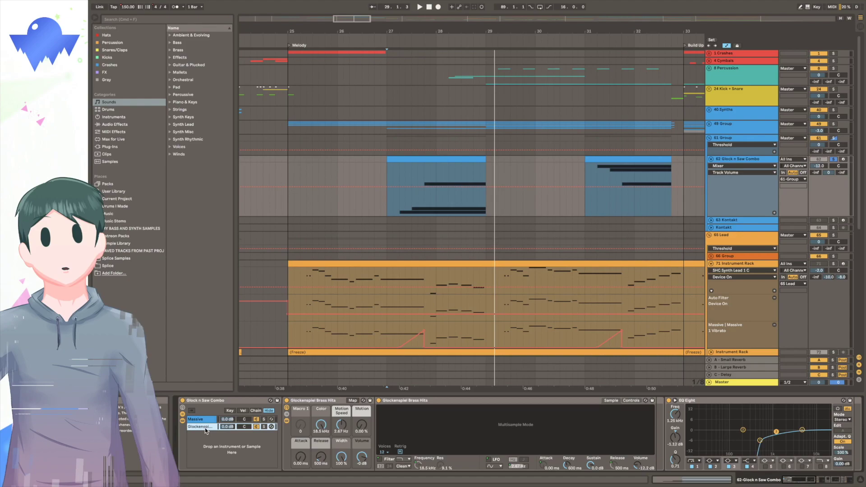
pyautogui.press('space')
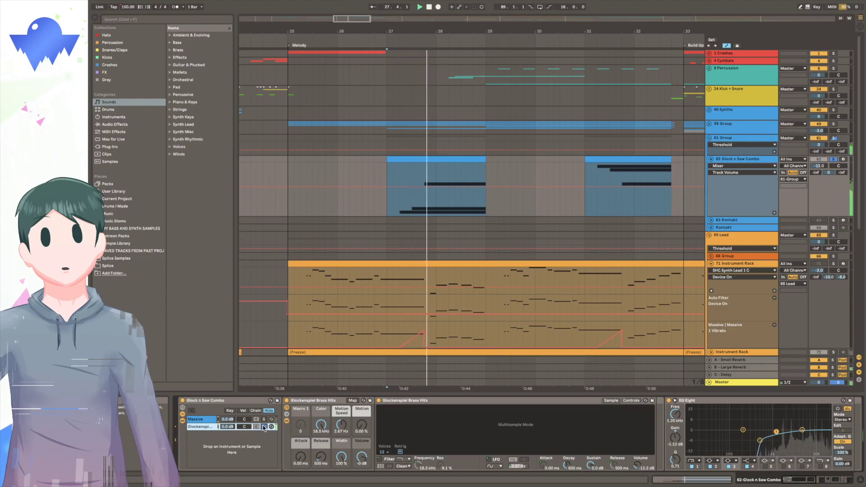
pyautogui.click(264, 420)
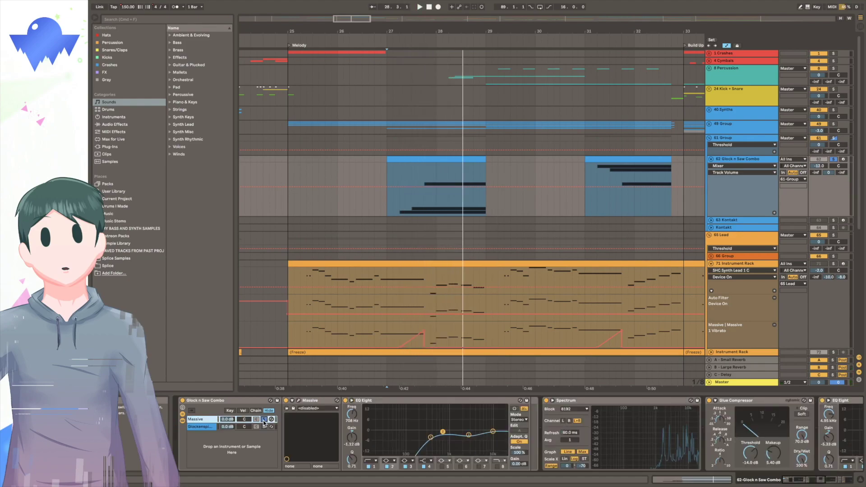
pyautogui.press('space')
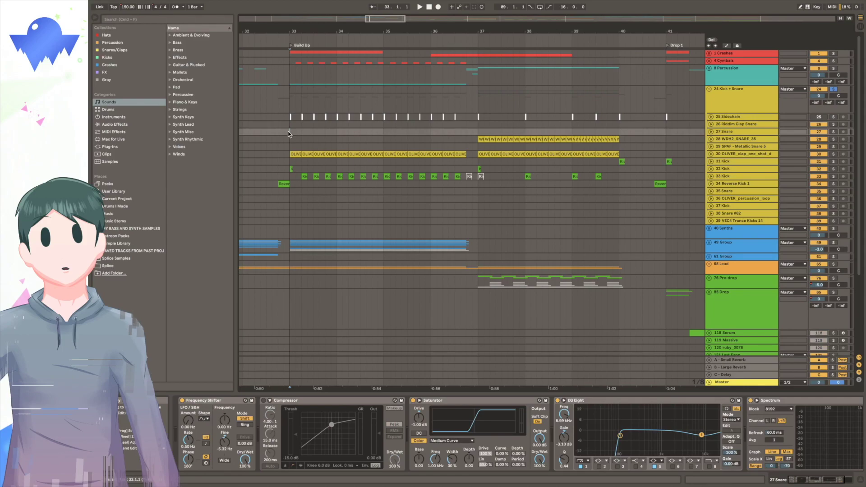
# - Audition the soloed Kick + Snare group from bar 33 and the Pre-drop group with its filter automation from bar 37
pyautogui.press('space')
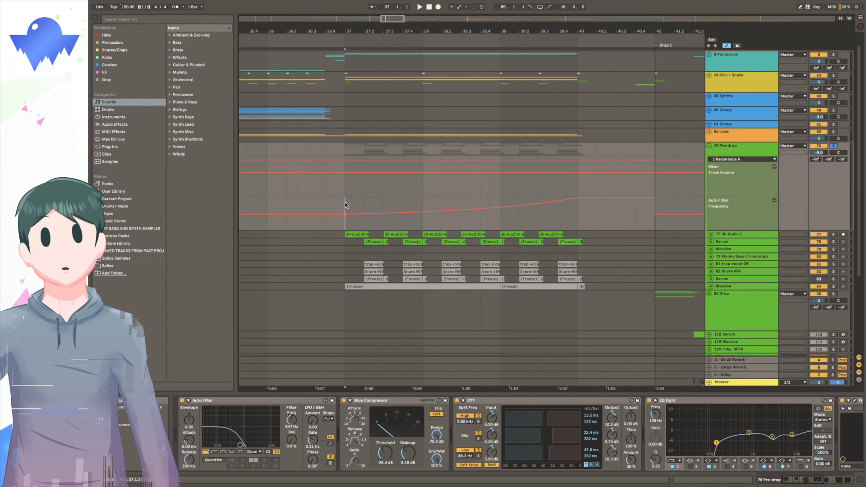
pyautogui.press('space')
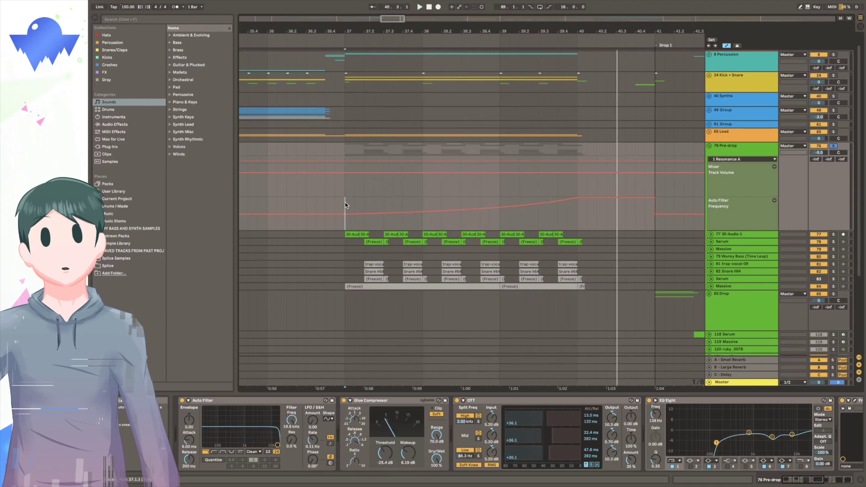
# - Show the effect chain containing Little AlterBoy and Delay, and play the soloed Other group from bar 37
pyautogui.scroll(-5, 575, 218)
pyautogui.click(575, 218)
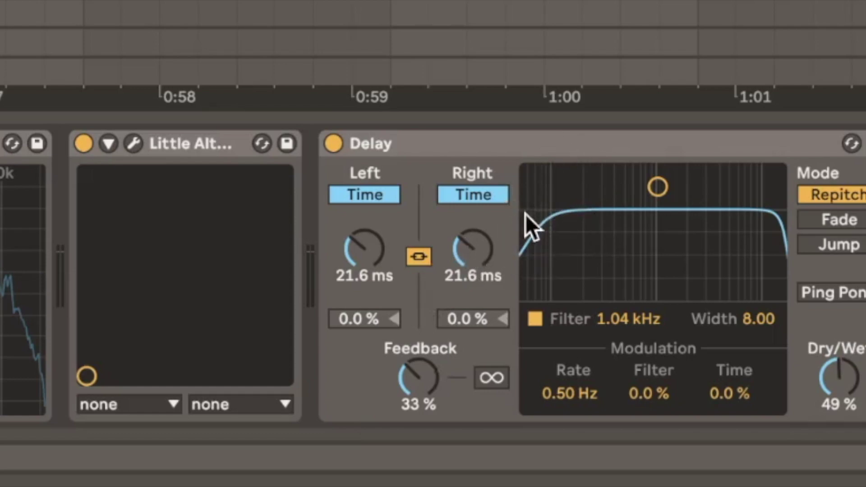
pyautogui.moveTo(432, 375)
pyautogui.mouseDown()
pyautogui.moveTo(432, 333)
pyautogui.moveTo(432, 374)
pyautogui.mouseUp()
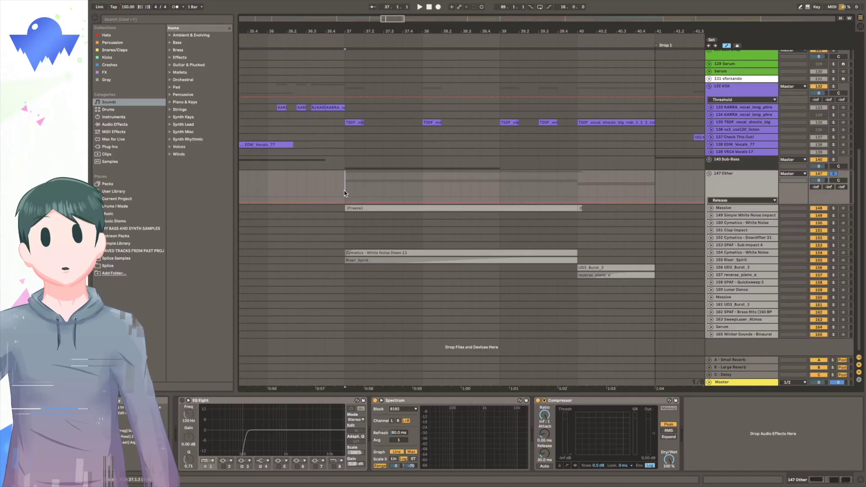
pyautogui.press('space')
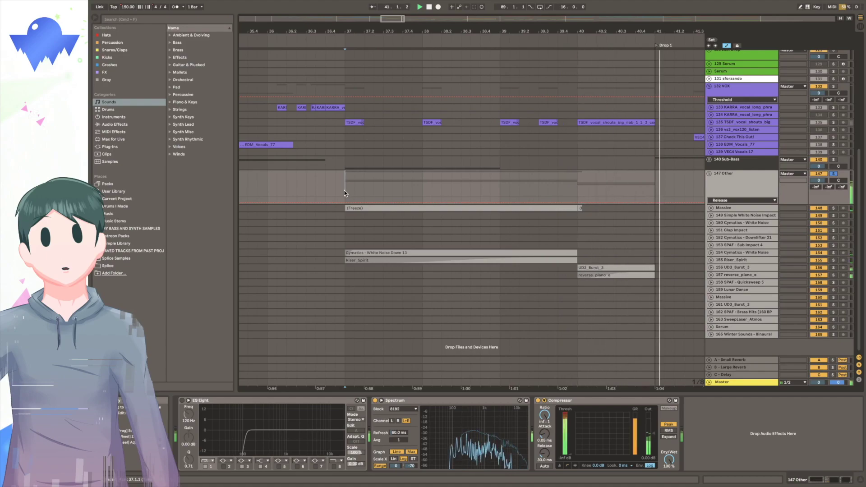
pyautogui.press('space')
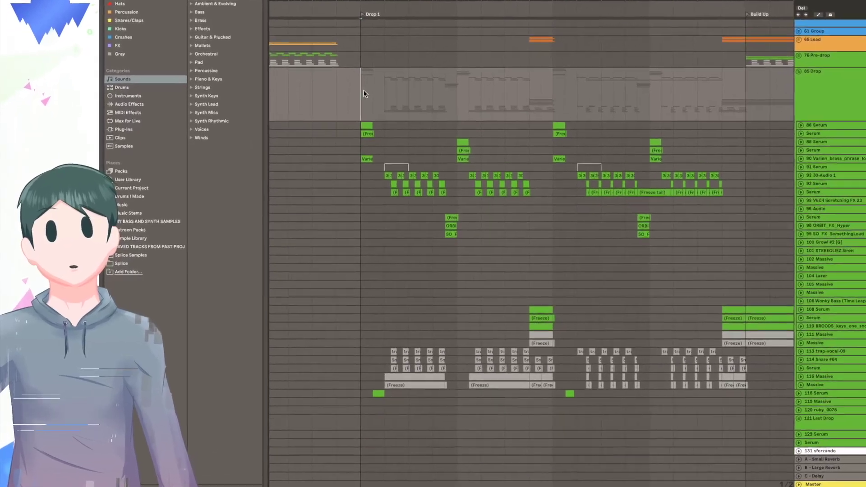
# - Audition the Drop group from bar 41, soloing the frozen Serum track and the Varien brass phrase track
pyautogui.press('space')
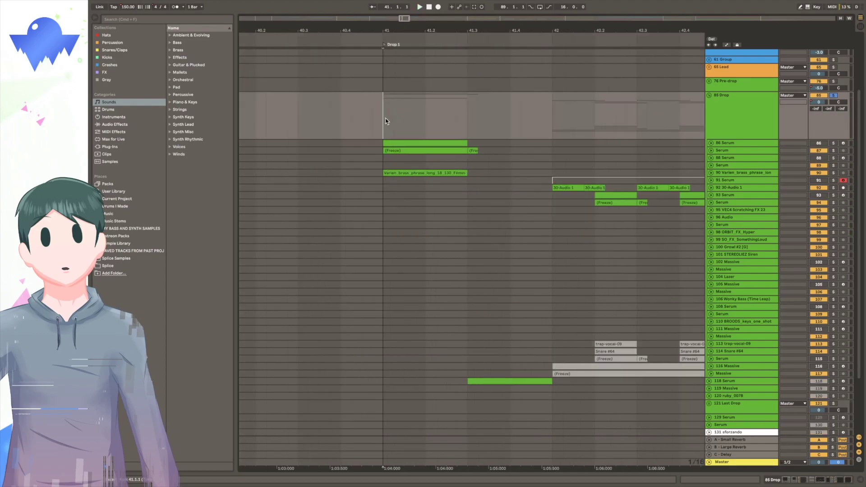
pyautogui.press('space')
pyautogui.click(834, 210)
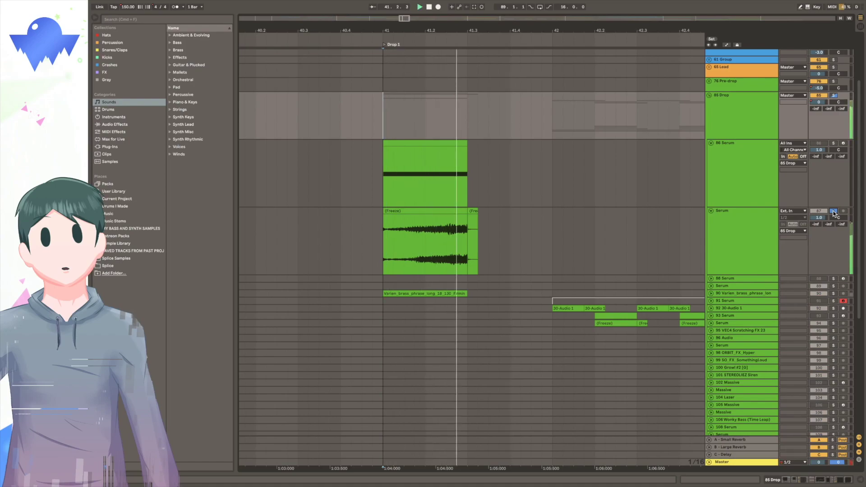
pyautogui.click(745, 293)
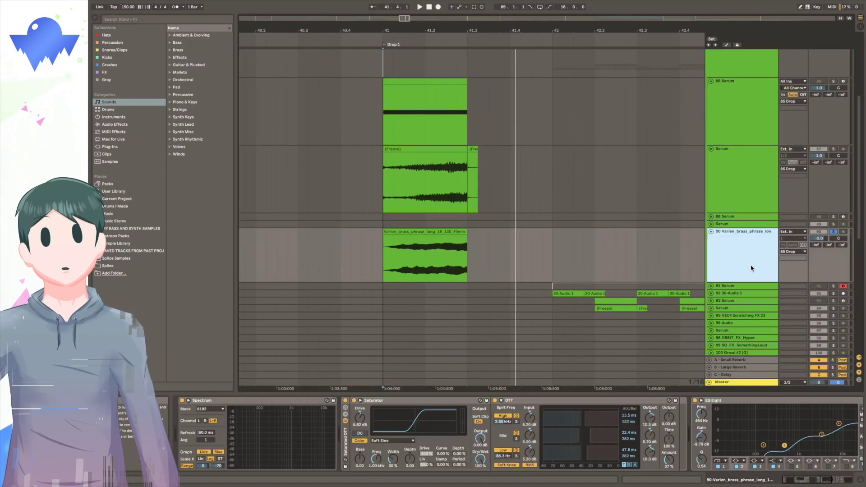
pyautogui.press('Up')
pyautogui.press('Up')
pyautogui.press('Up')
pyautogui.press('Up')
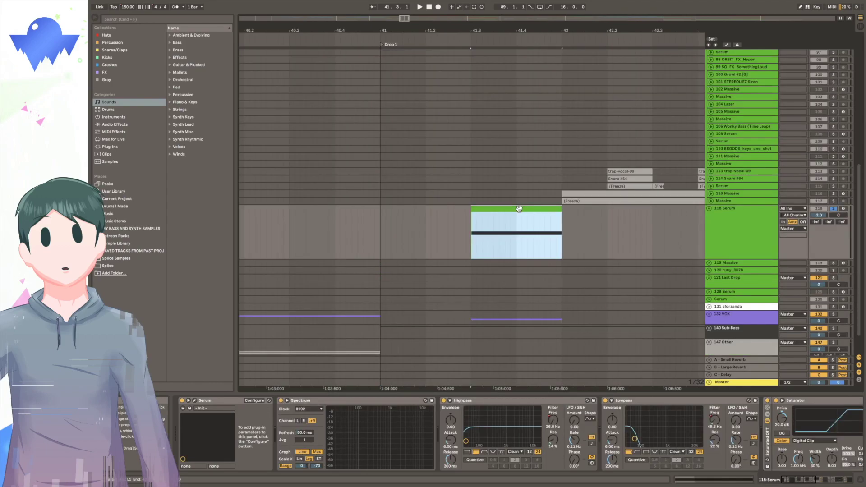
# - Play the 118 Serum clip at bar 41.3, and toggle the Filter effect in its Serum synth
pyautogui.press('space')
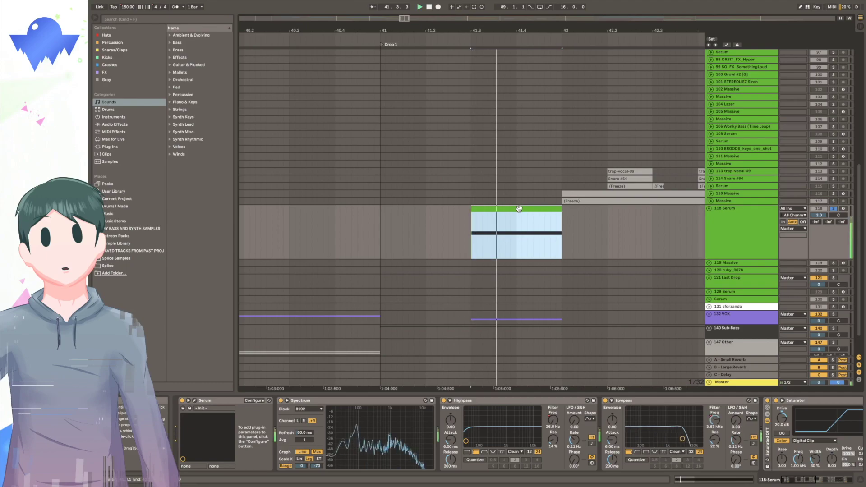
pyautogui.press('super+alt+p')
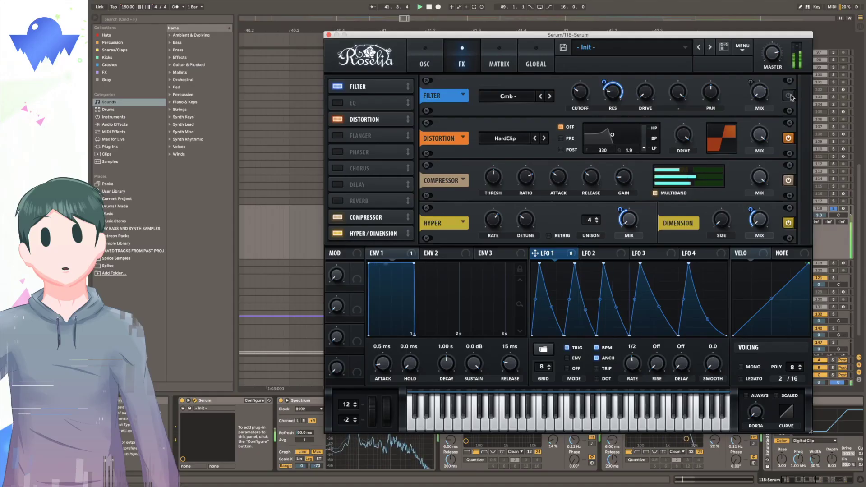
pyautogui.click(788, 96)
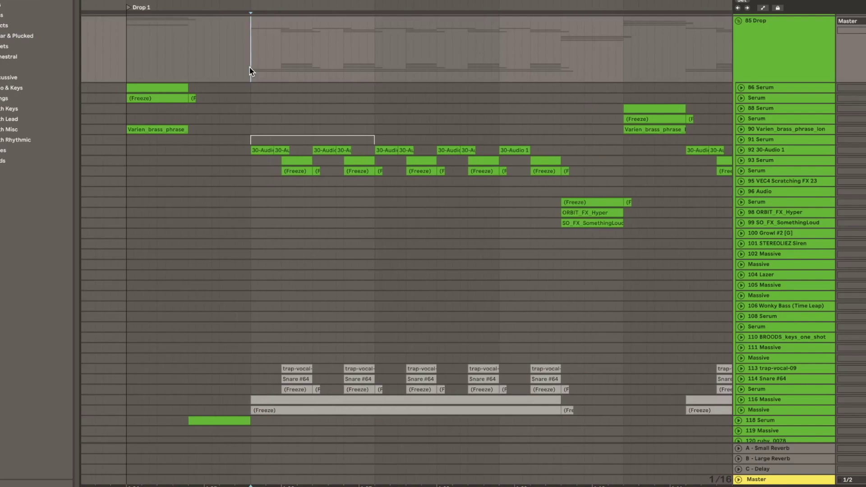
# - Play the soloed Drop group from bar 42, and show the device chains of the 91 Serum and 93 Serum tracks
pyautogui.press('space')
pyautogui.press('space')
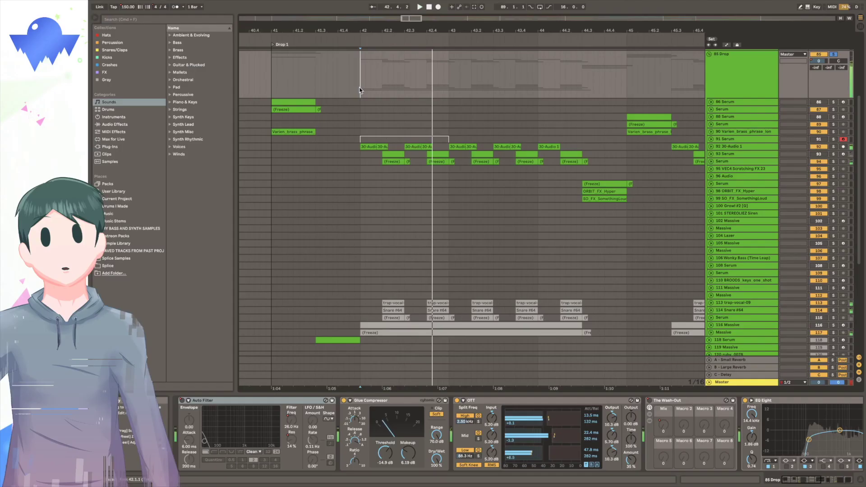
pyautogui.click(779, 139)
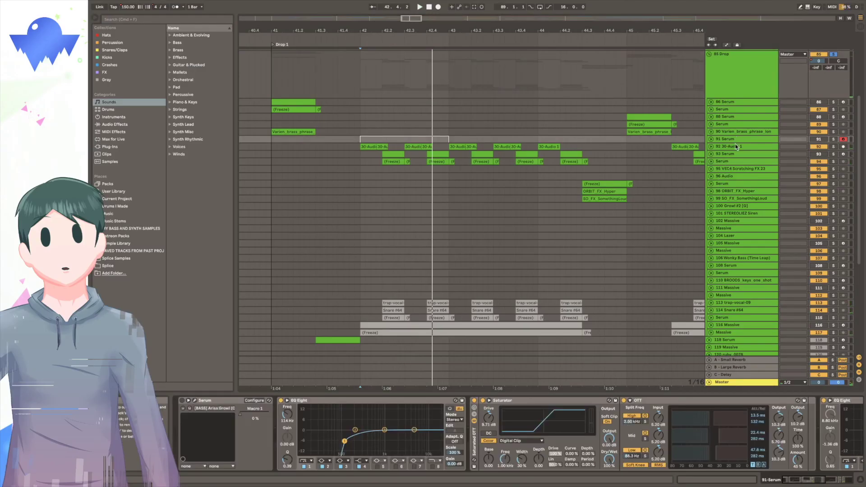
pyautogui.click(737, 154)
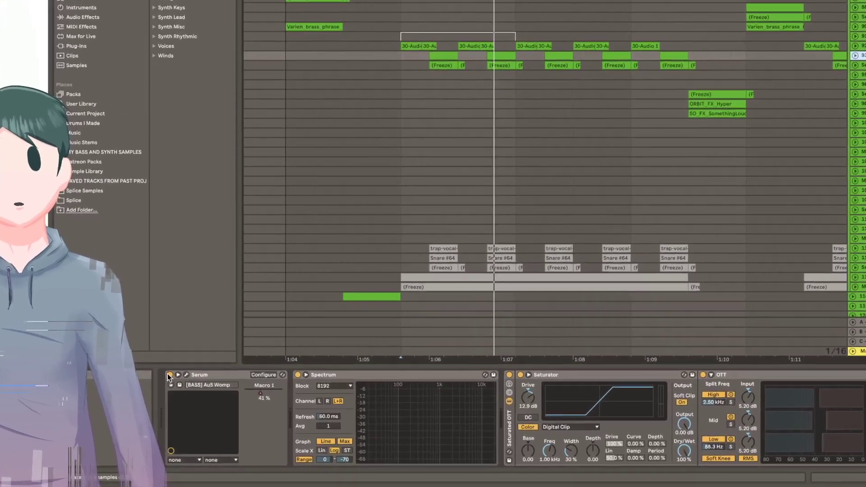
# - Audition the soloed 91 Serum track from bar 41.3, and toggle the Filter effect in its Serum synth
pyautogui.press('space')
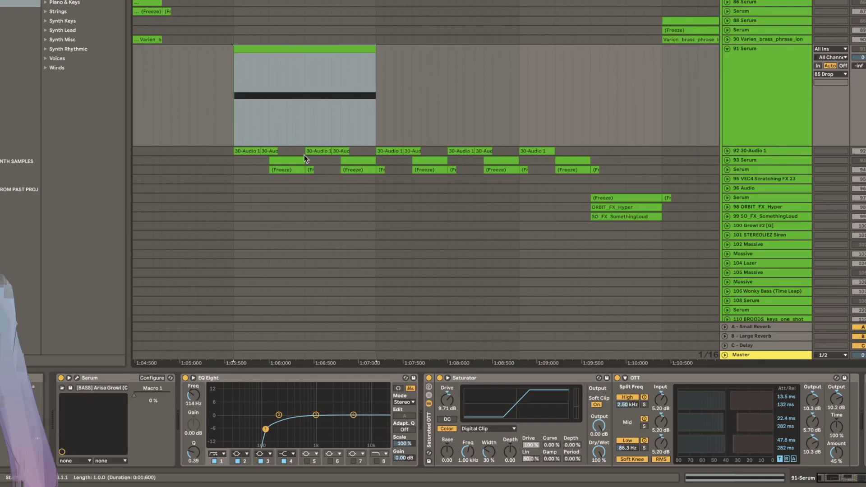
pyautogui.click(162, 102)
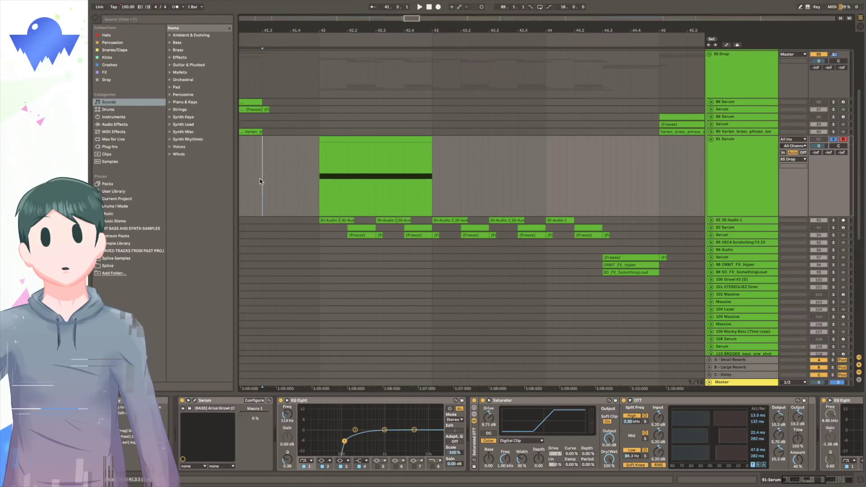
pyautogui.press('space')
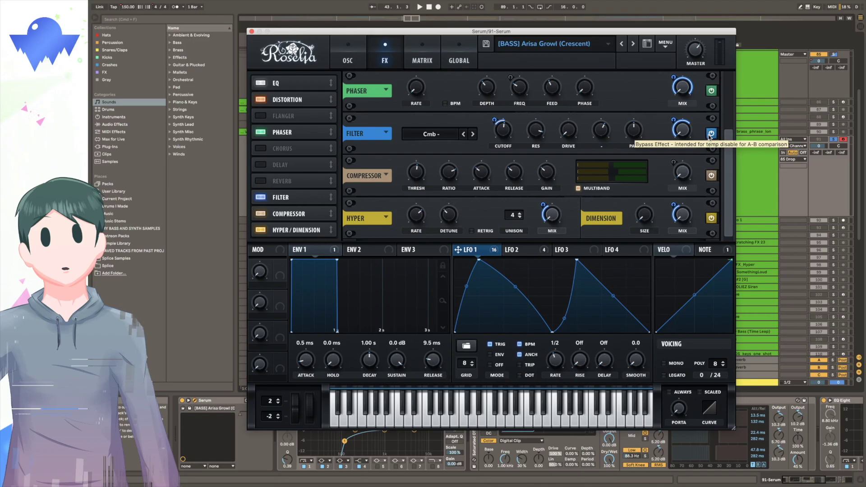
pyautogui.click(711, 135)
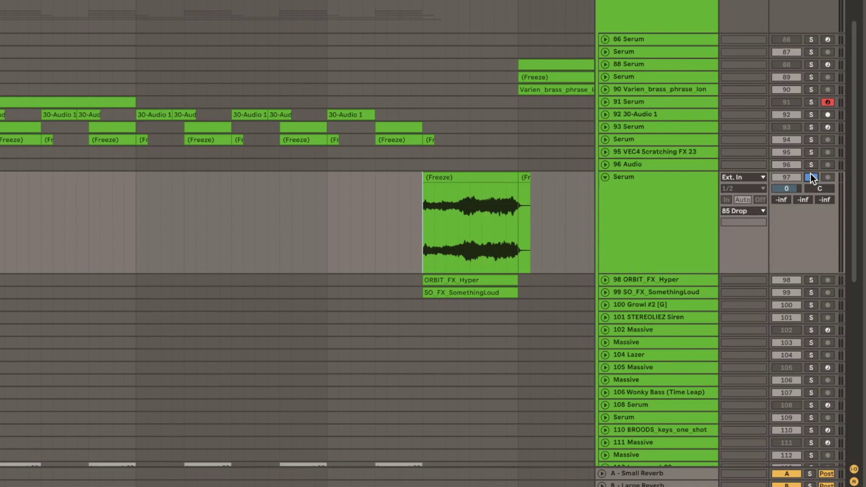
# - Audition the frozen Serum, ORBIT_FX_Hyper and SO_FX_SomethingLoud tracks from bar 44.3, and play the Drop group from bar 48
pyautogui.press('space')
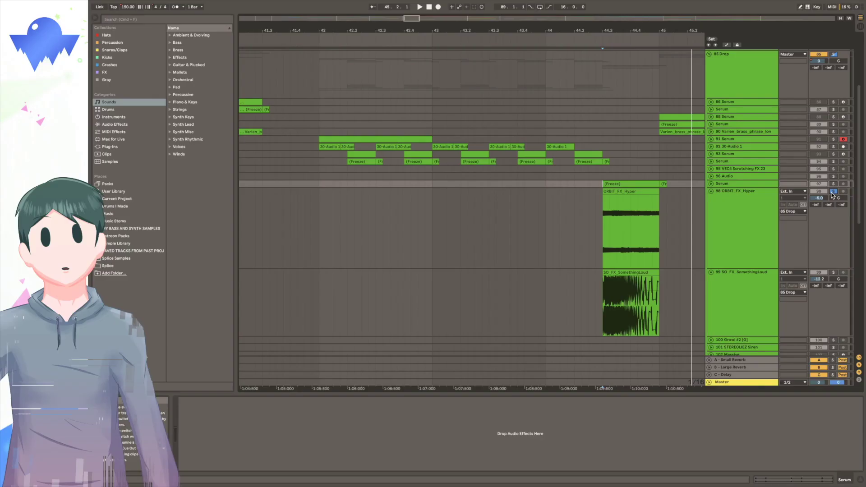
pyautogui.click(833, 272)
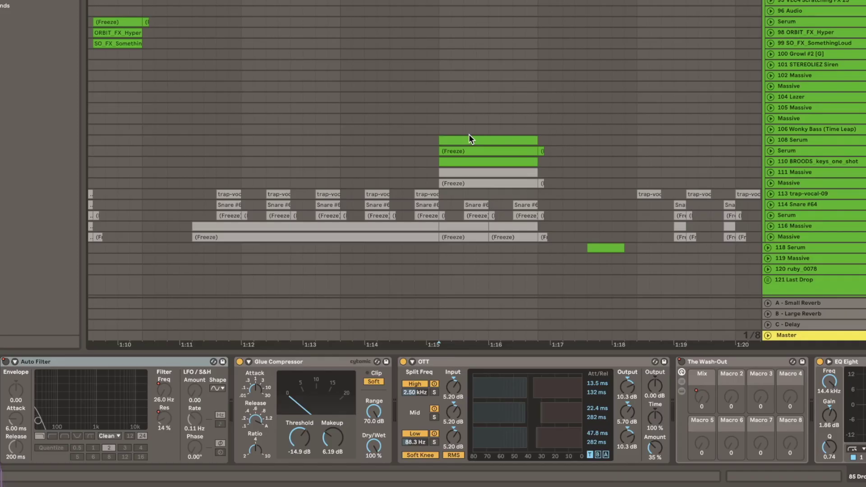
pyautogui.press('space')
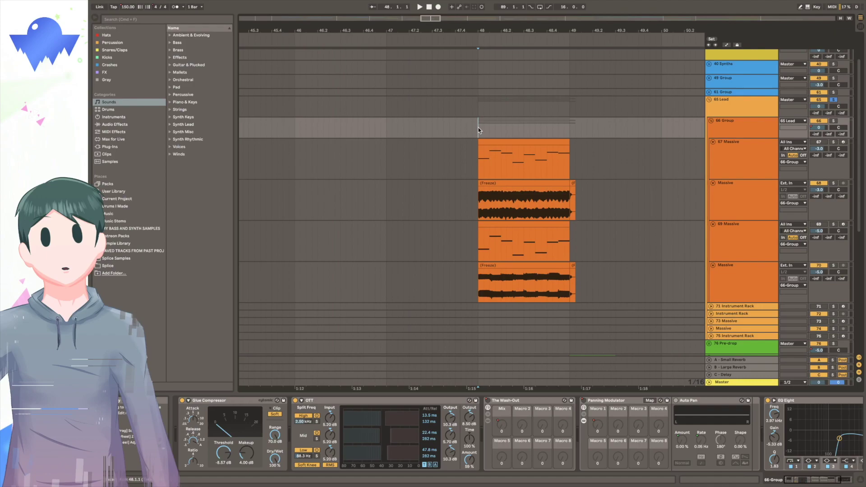
# - Play the Lead's 66 Group from bar 48, and solo its lower frozen Massive track to audition it
pyautogui.press('space')
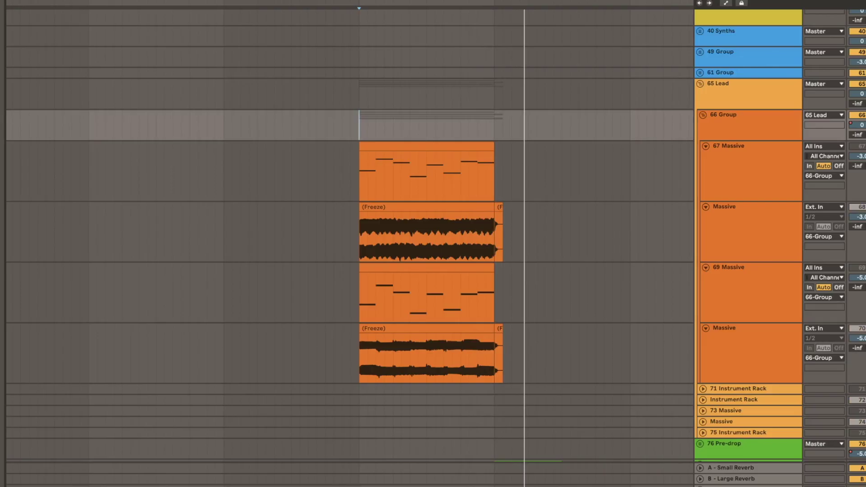
pyautogui.press('space')
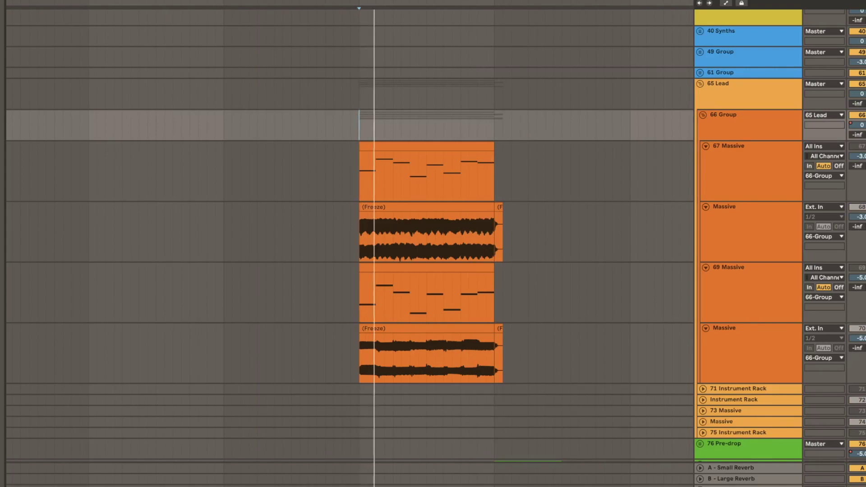
pyautogui.press('space')
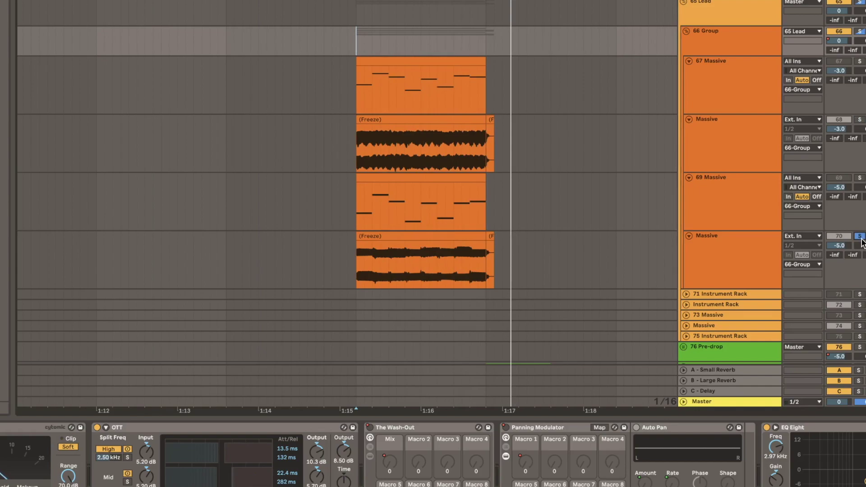
pyautogui.press('space')
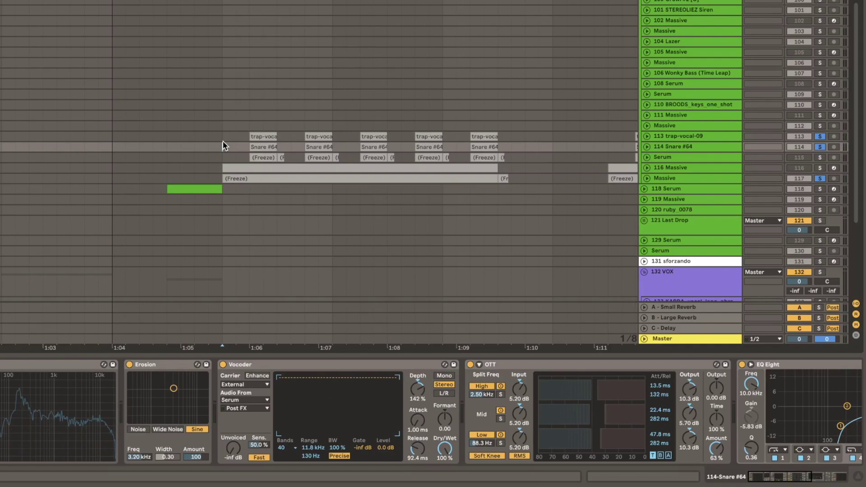
# - Play the soloed trap-vocal-09, Snare #64 and frozen Massive tracks from bar 42, and audition trap-vocal-09 alone
pyautogui.press('space')
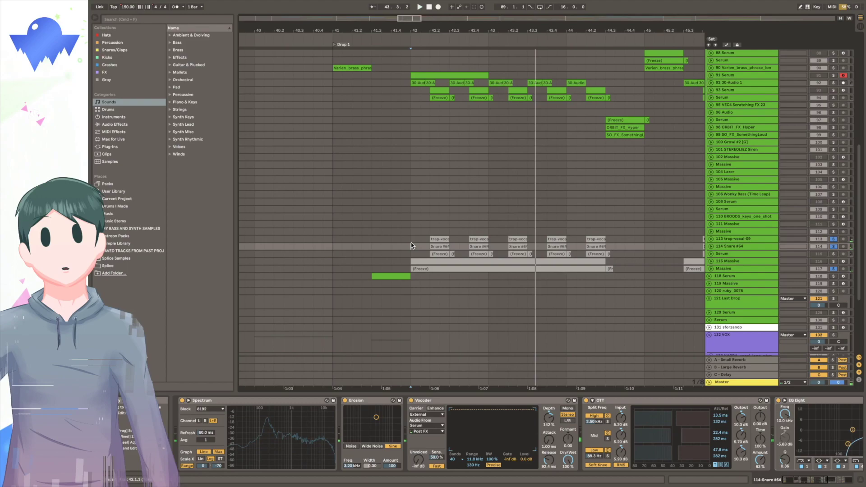
pyautogui.click(413, 240)
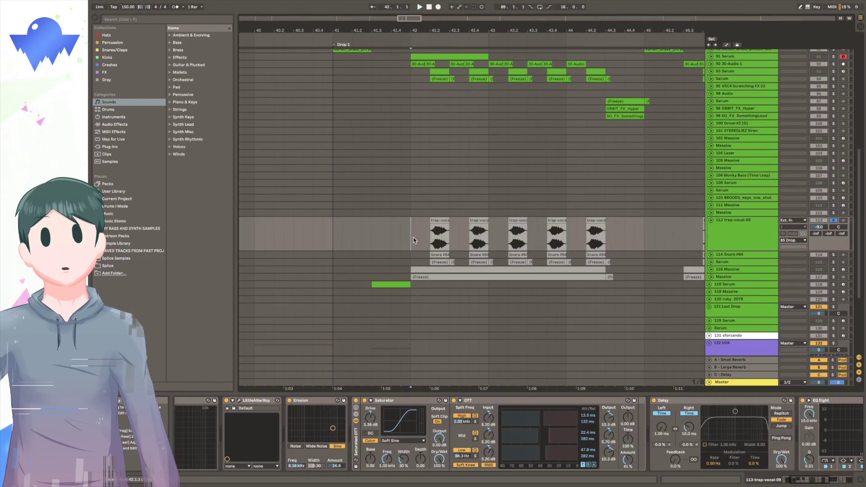
pyautogui.press('space')
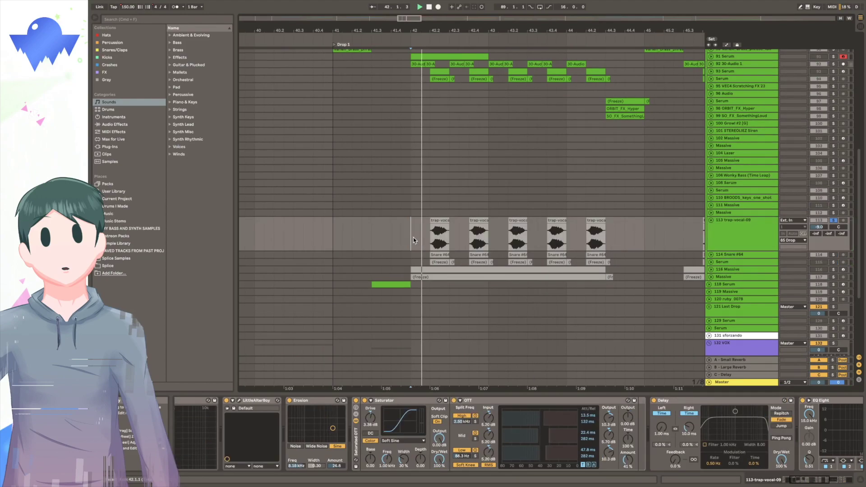
# - Solo the Snare #64 track, and audition it with its Vocoder switched off
pyautogui.click(319, 261)
pyautogui.press('z')
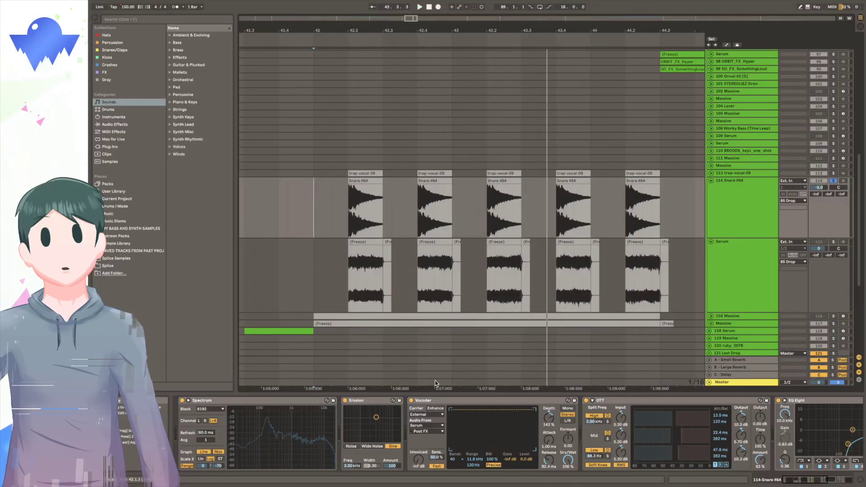
pyautogui.click(411, 400)
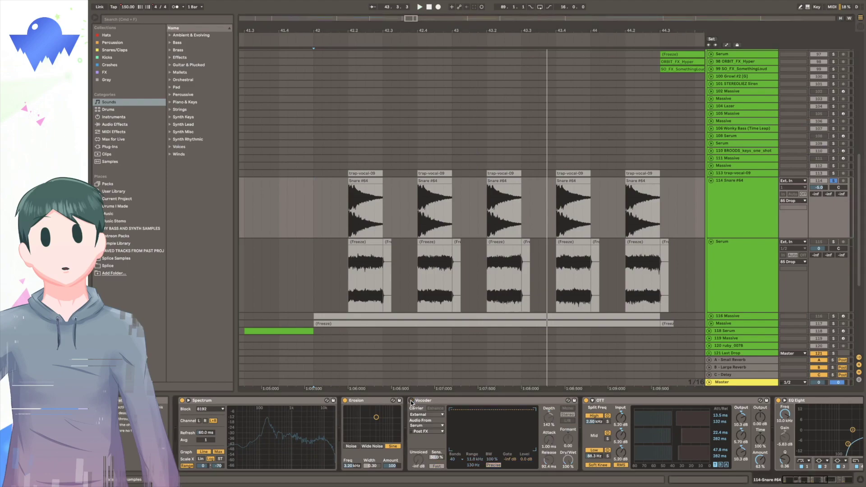
pyautogui.press('space')
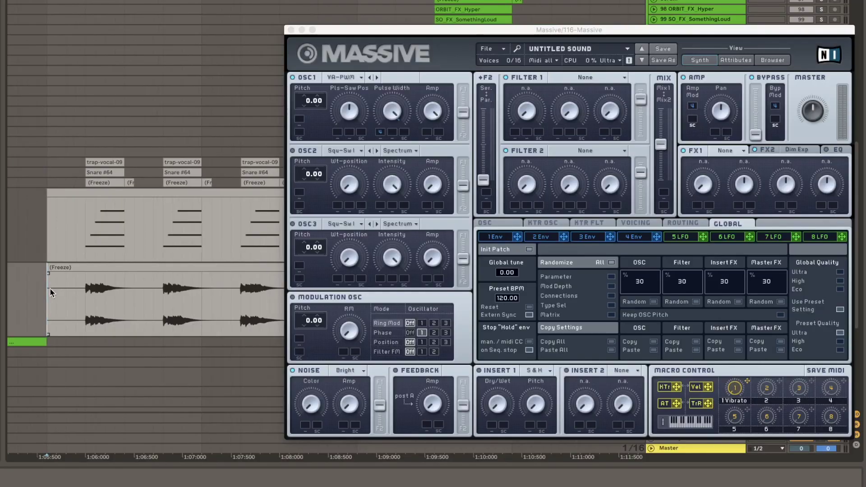
# - Audition the 116 Massive chord part from bar 42 and again from bar 45.3
pyautogui.press('space')
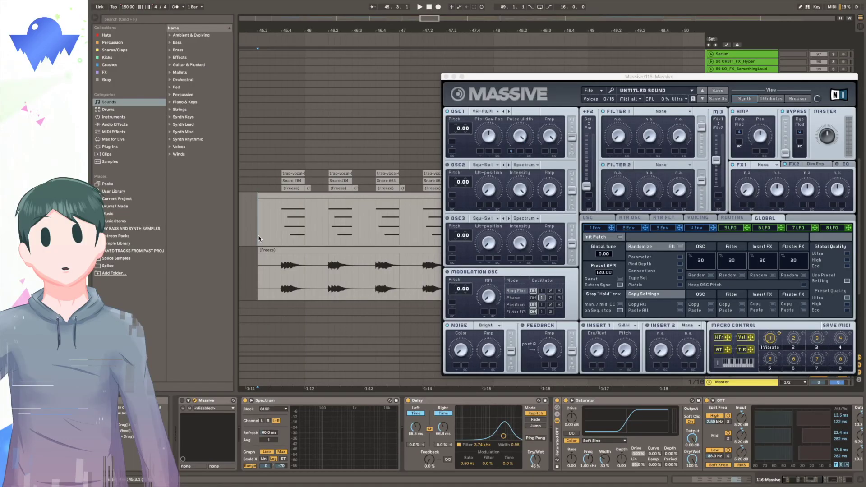
pyautogui.press('space')
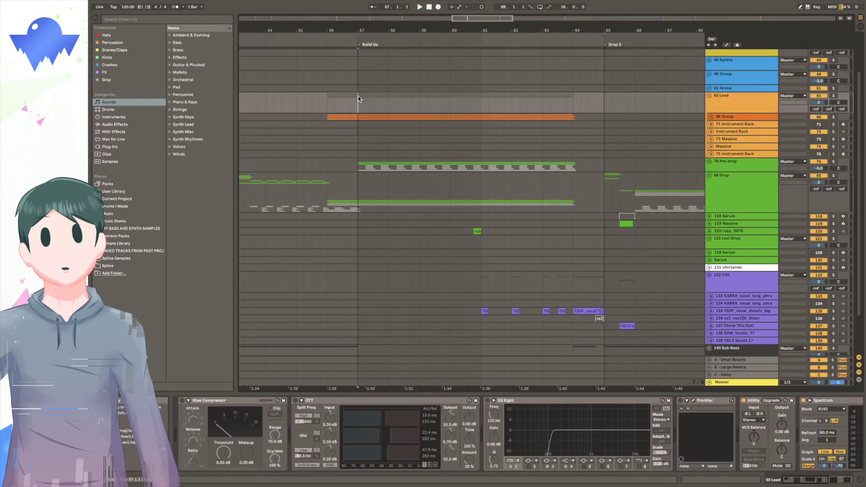
# - Show the 66 Group's volume, Panning Modulator and The Wash-Out automation, and play the group from bar 56
pyautogui.scroll(-2, 359, 99)
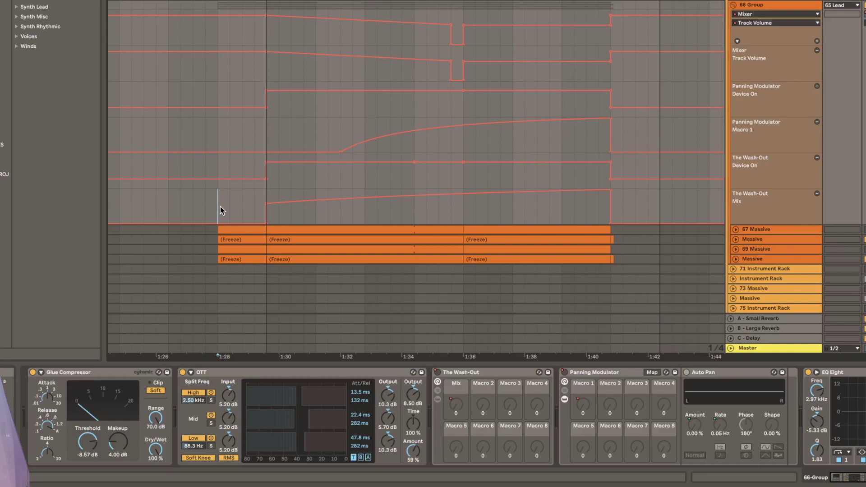
pyautogui.press('space')
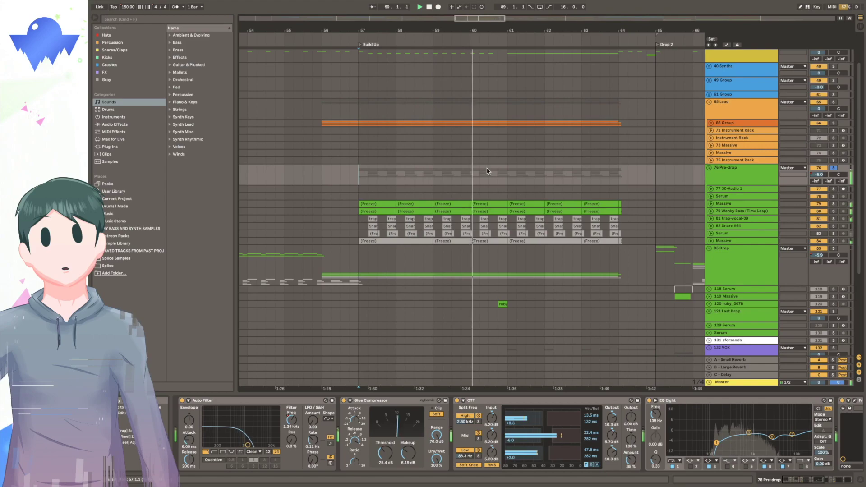
# - Solo the Other group and play it from bar 64
pyautogui.scroll(-5, 483, 170)
pyautogui.click(524, 187)
pyautogui.press('space')
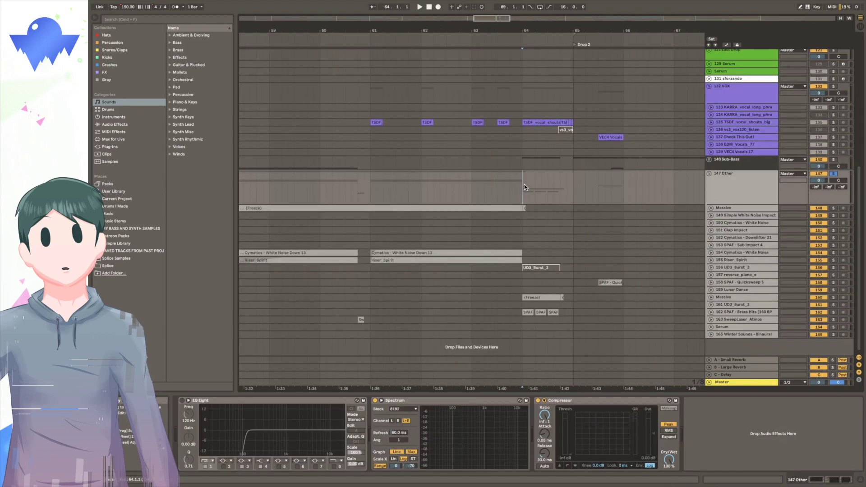
pyautogui.press('space')
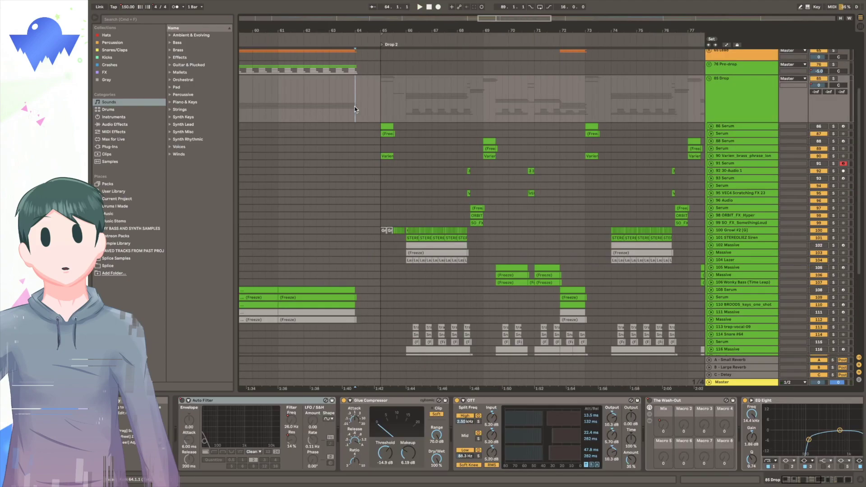
# - Play into Drop 2 from bar 64, audition the soloed 119 Massive track, and open its MIDI clip at bar 65.3
pyautogui.press('space')
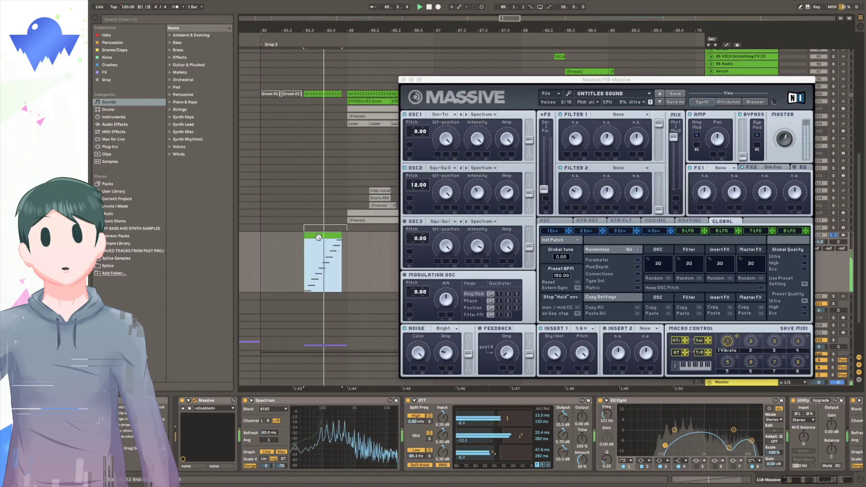
pyautogui.doubleClick(318, 237)
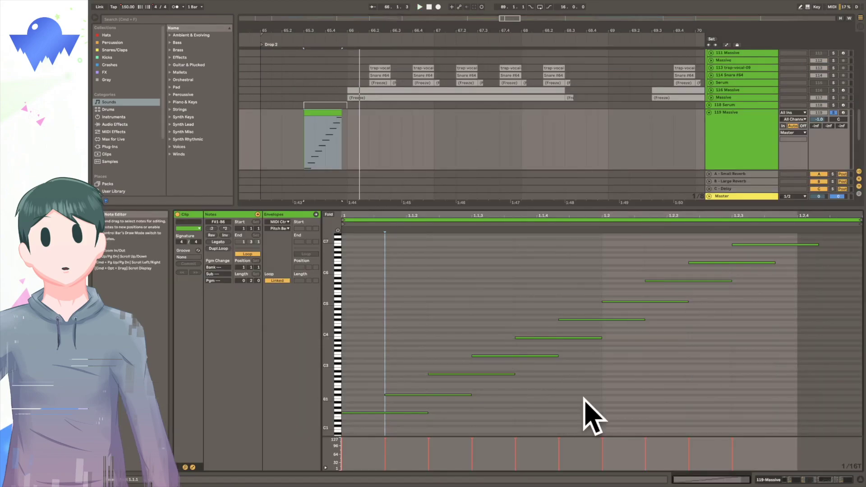
pyautogui.click(305, 152)
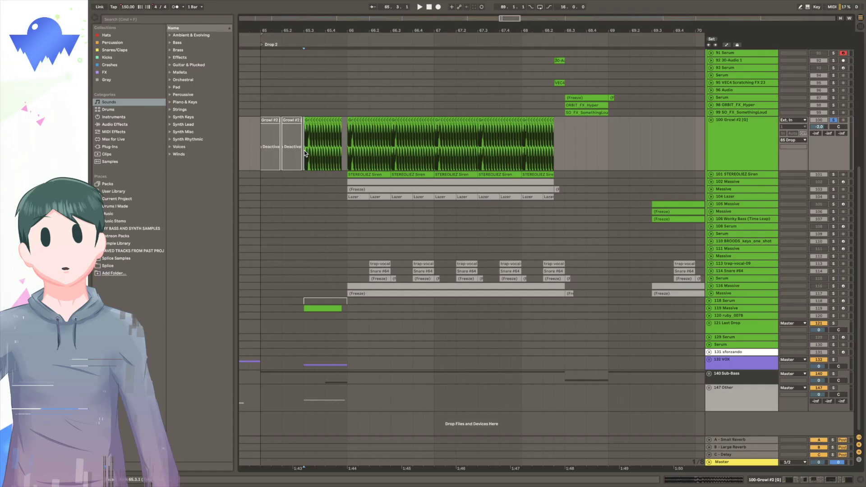
# - Audition the soloed Growl #2 [G] track from bar 65.3 and the STEREOLIEZ Siren track from bar 66
pyautogui.press('space')
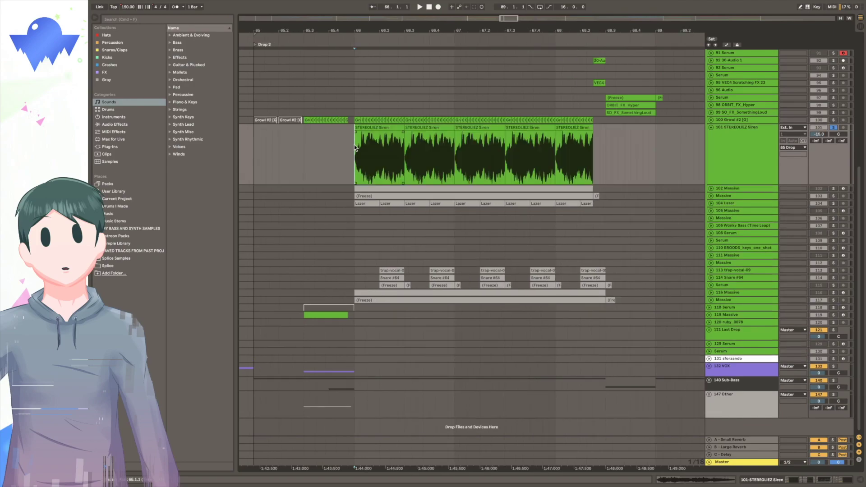
pyautogui.press('space')
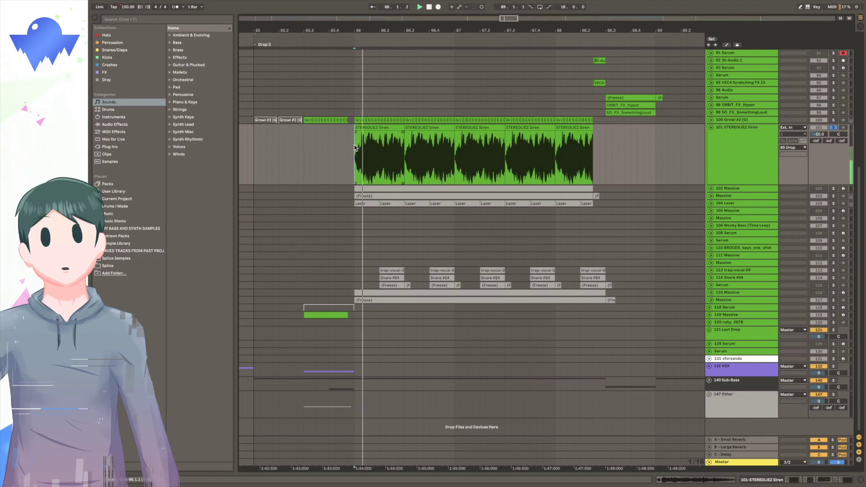
pyautogui.doubleClick(758, 143)
pyautogui.doubleClick(379, 153)
pyautogui.press('space')
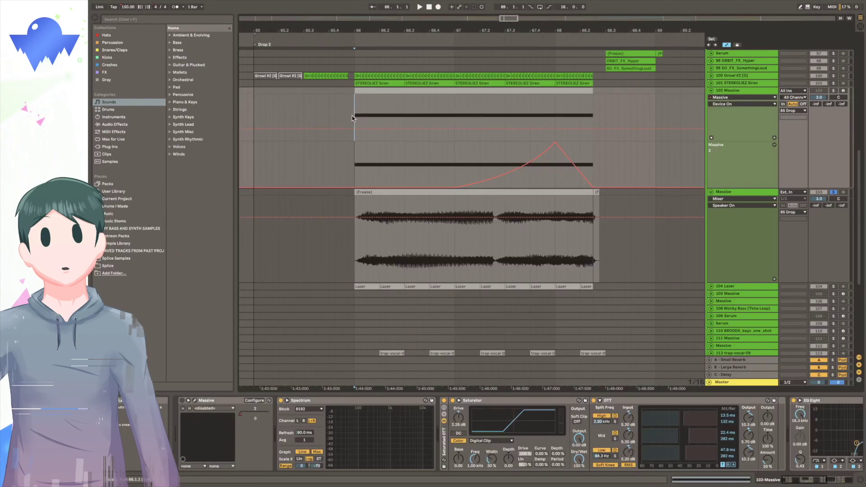
# - Play the frozen 102 Massive part with its automation shown and the soloed 104 Lazer track from bar 66
pyautogui.press('space')
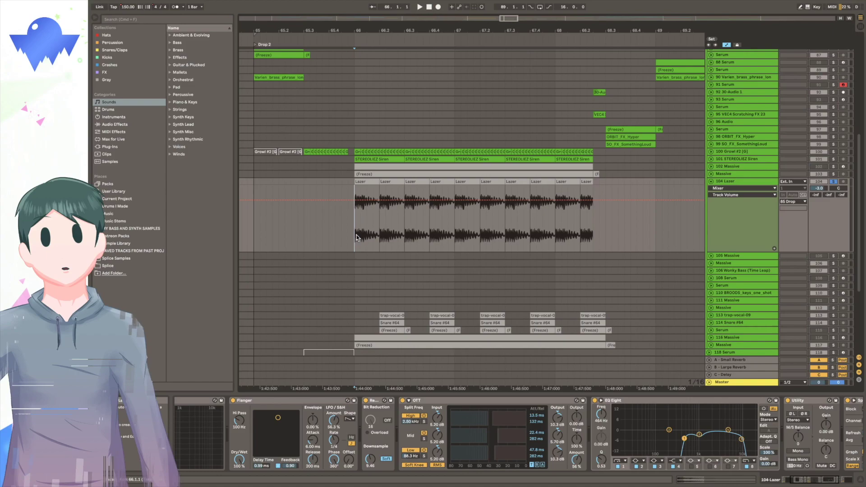
pyautogui.press('space')
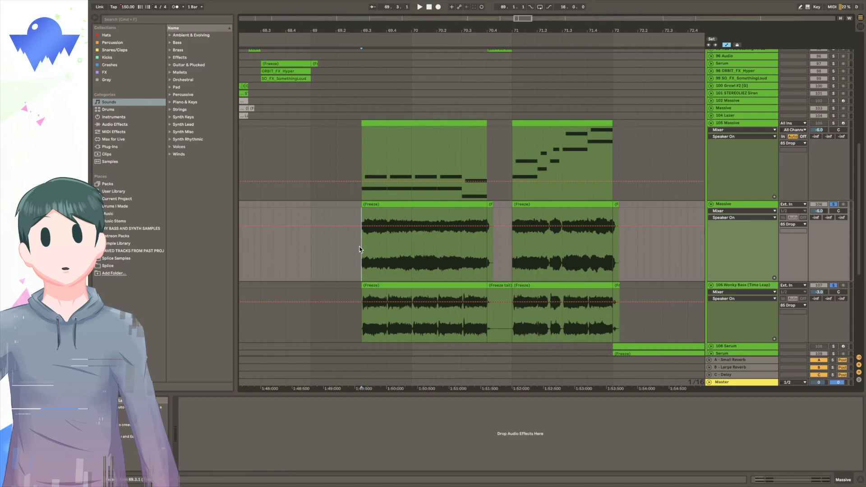
# - Audition the frozen Massive and Wonky Bass (Time Leap) tracks from bar 69.3, and open the 105 Massive track's second MIDI clip
pyautogui.press('space')
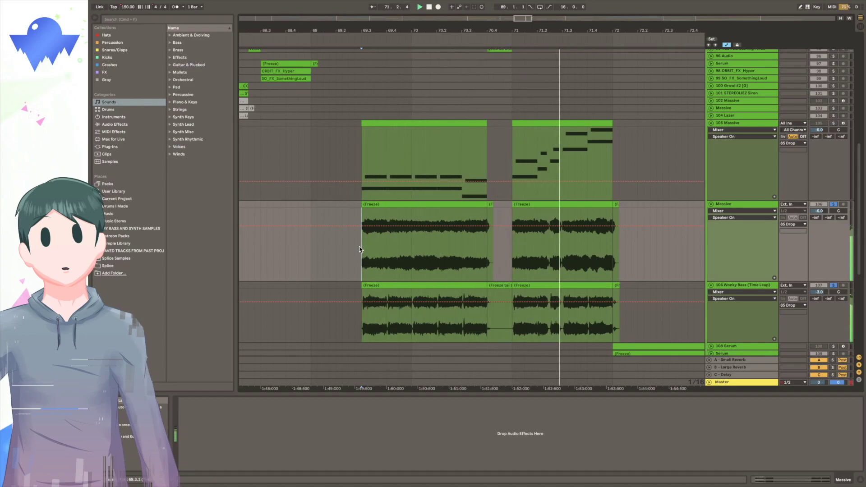
pyautogui.scroll(-1, 833, 267)
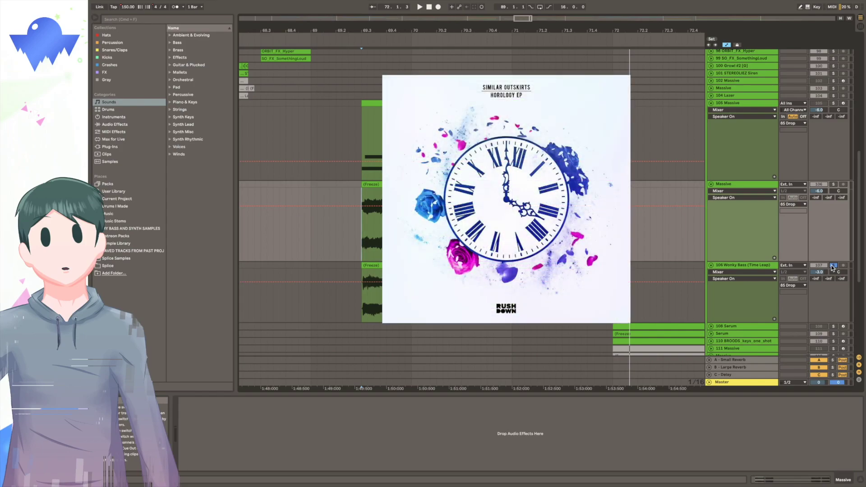
pyautogui.press('space')
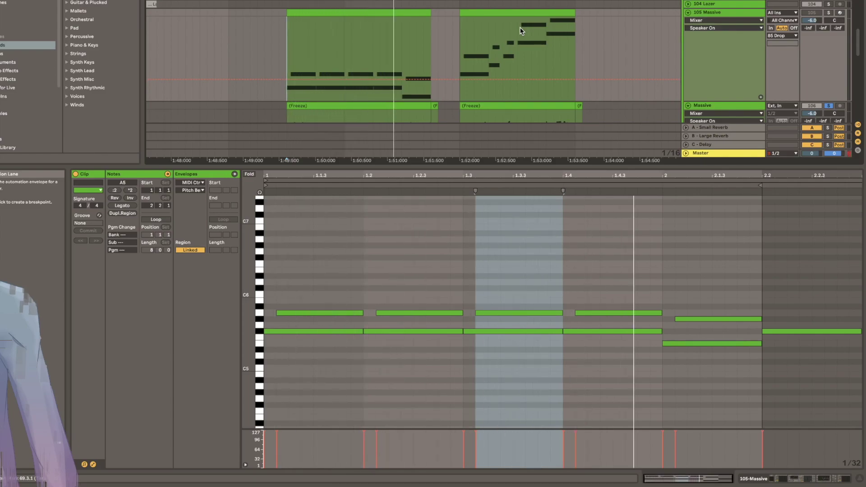
pyautogui.click(523, 12)
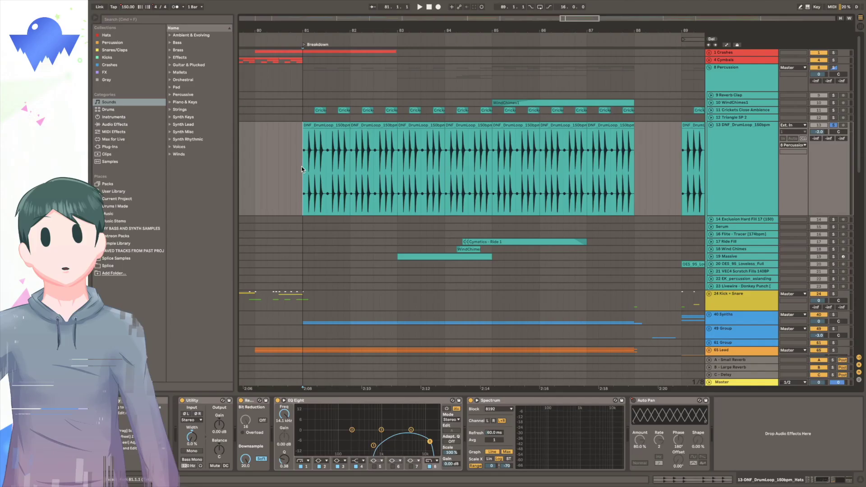
# - Audition the DNF_DrumLoop track from bar 81 and the frozen 48 Bass Tri Plucks track, and hide the Massive plug-in window
pyautogui.press('space')
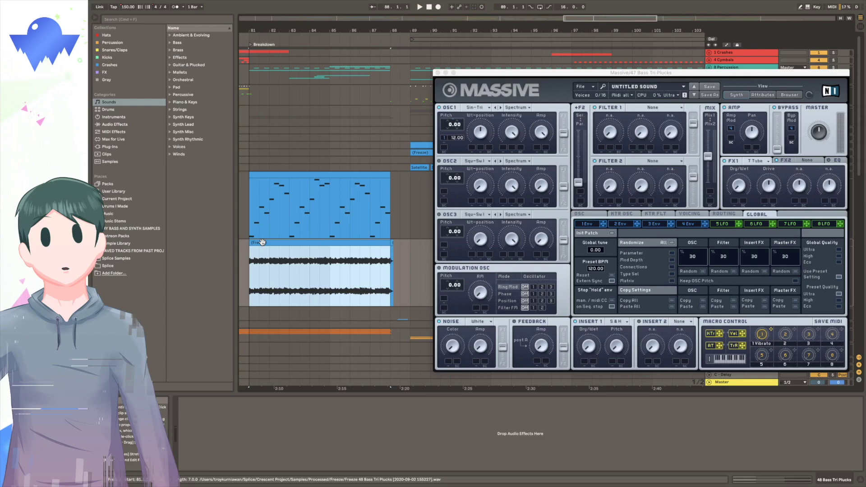
pyautogui.press('space')
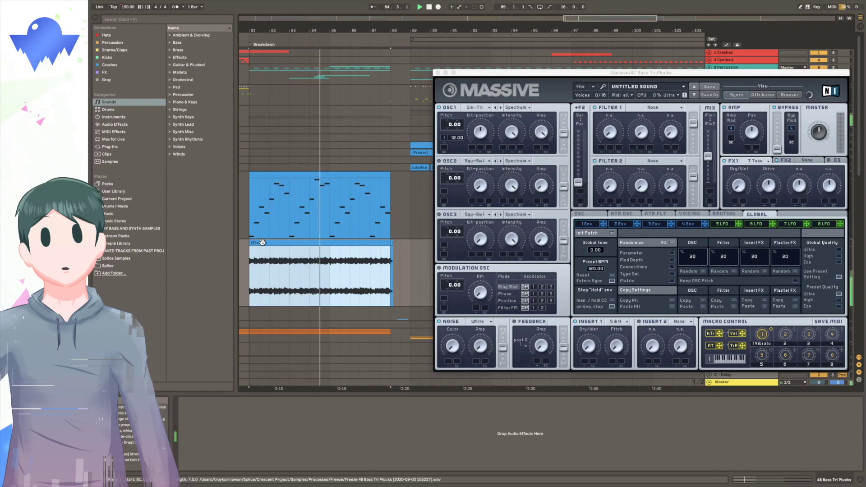
pyautogui.press('space')
pyautogui.hotkey('ctrl', 'alt', 'p')
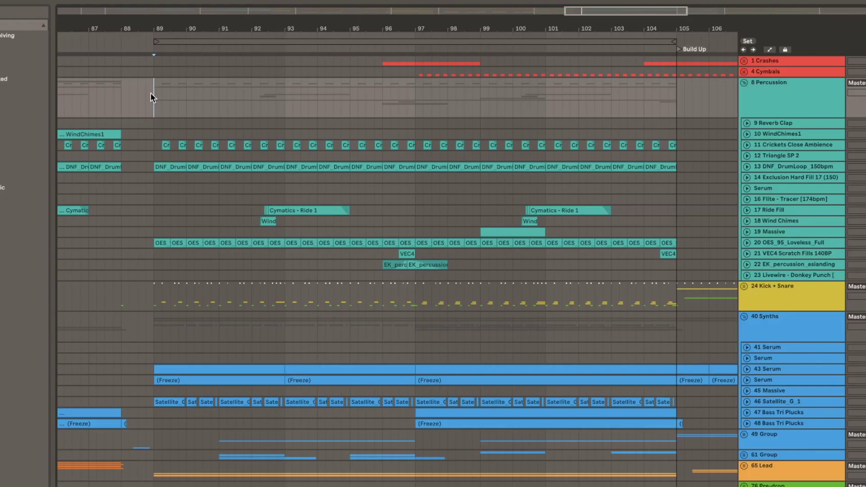
# - Audition the soloed Percussion group from bar 89, plus the kick from bar 95 and the snare tracks from bar 96
pyautogui.press('space')
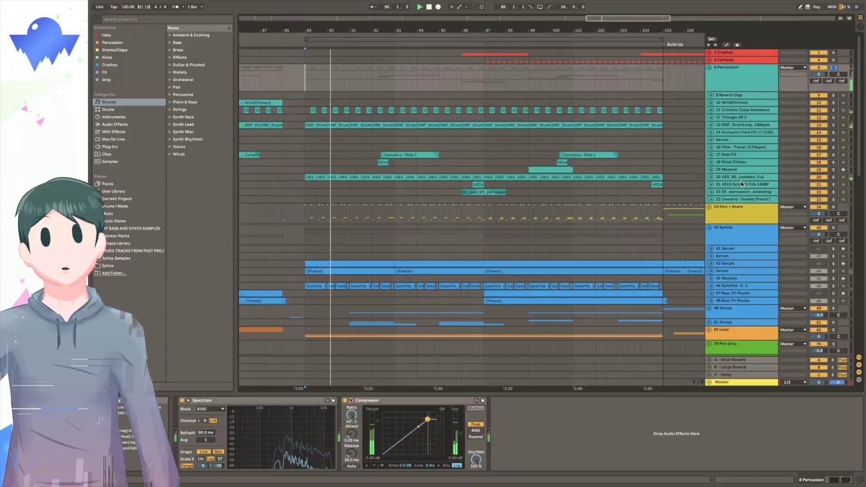
pyautogui.click(792, 246)
pyautogui.click(462, 187)
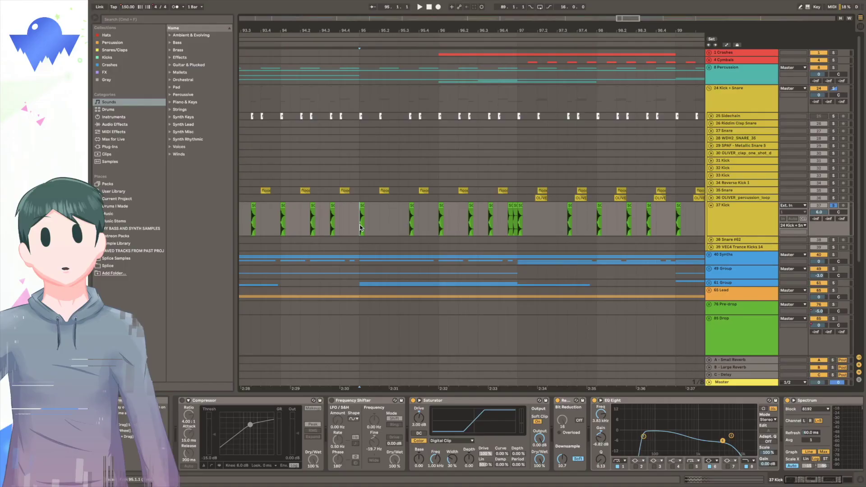
pyautogui.press('space')
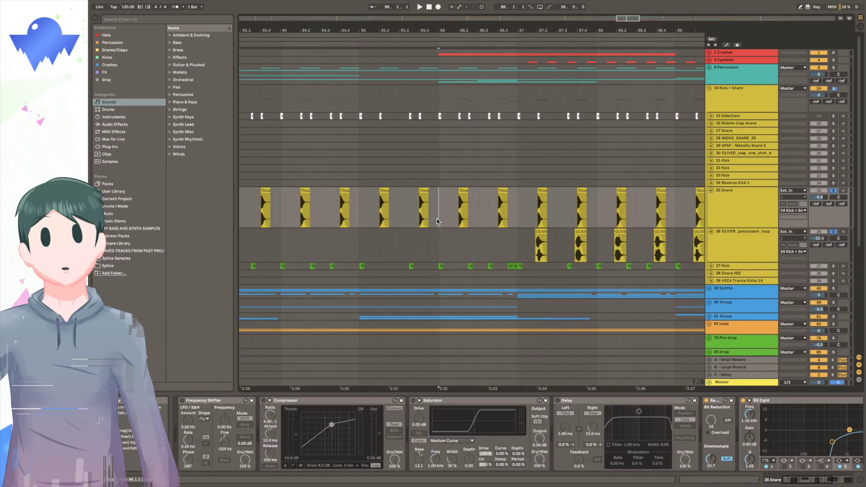
pyautogui.press('space')
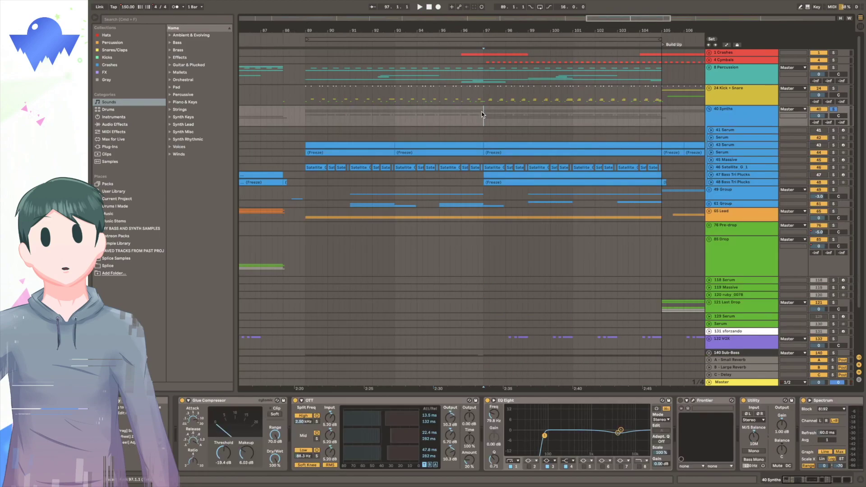
# - Audition the soloed Synths group from bar 97 and its frozen 43 Serum part from bar 95 with the automation shown
pyautogui.press('space')
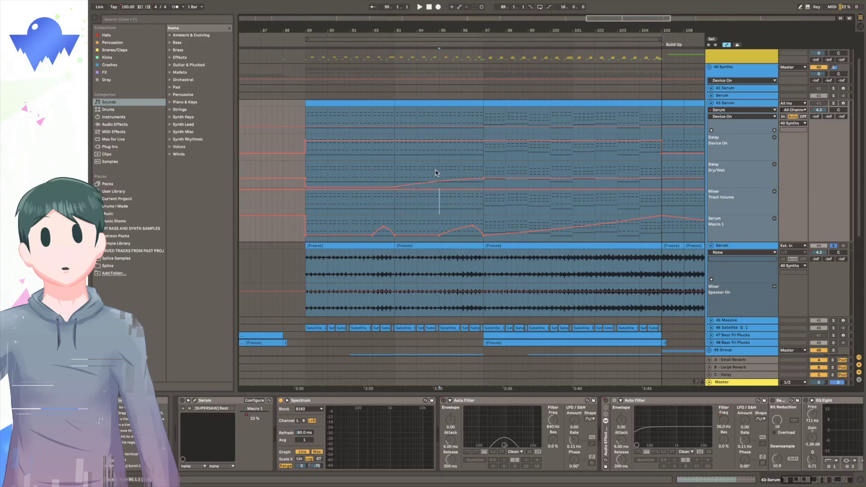
pyautogui.press('space')
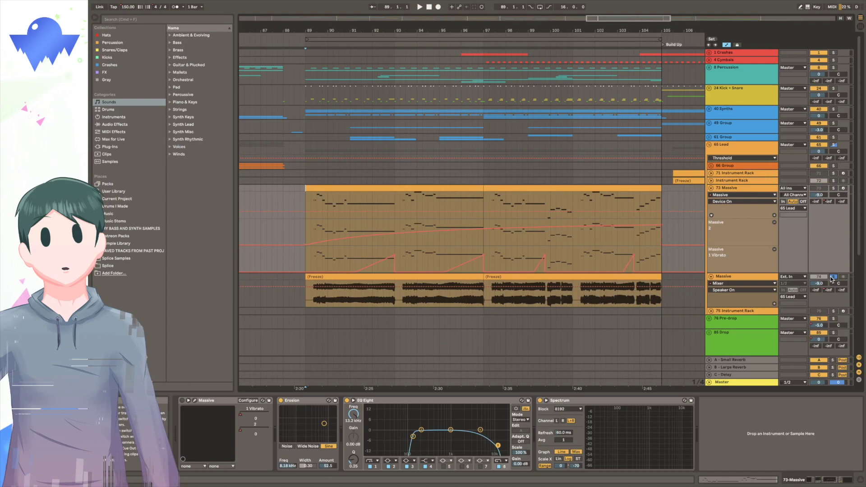
# - Audition the frozen 73 Massive lead from bar 89 and the soloed 143 Breakdown sub-bass from bars 89 and 97
pyautogui.press('space')
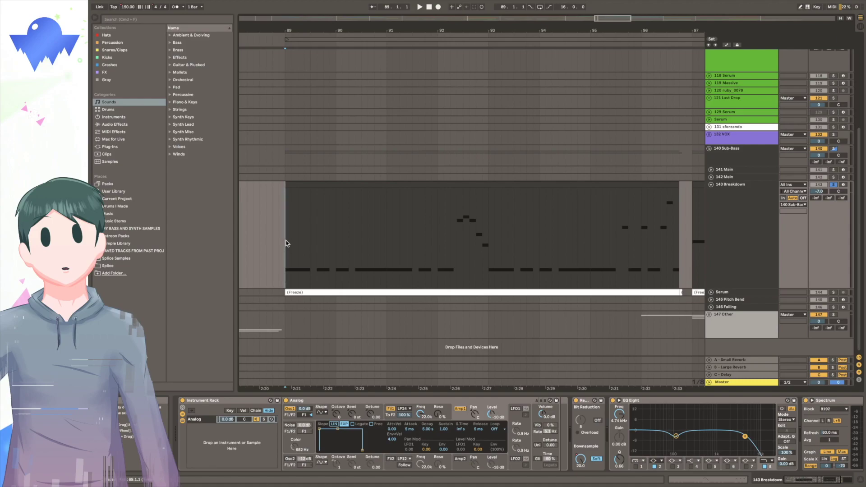
pyautogui.press('space')
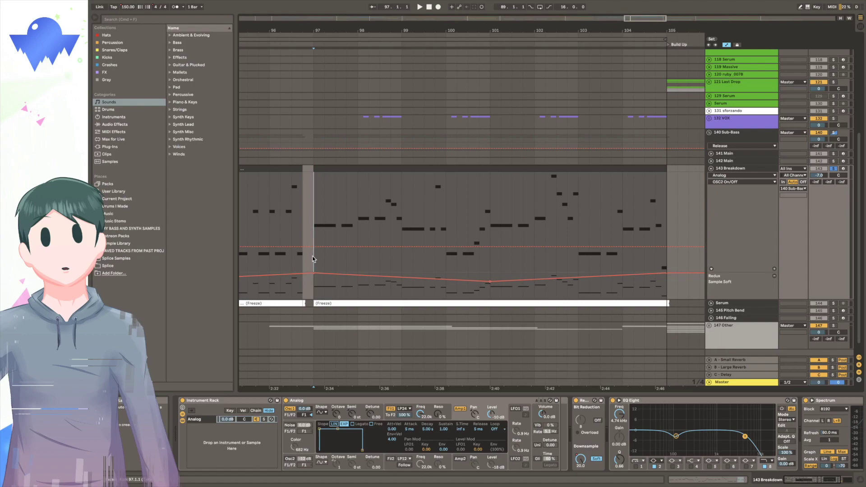
pyautogui.press('space')
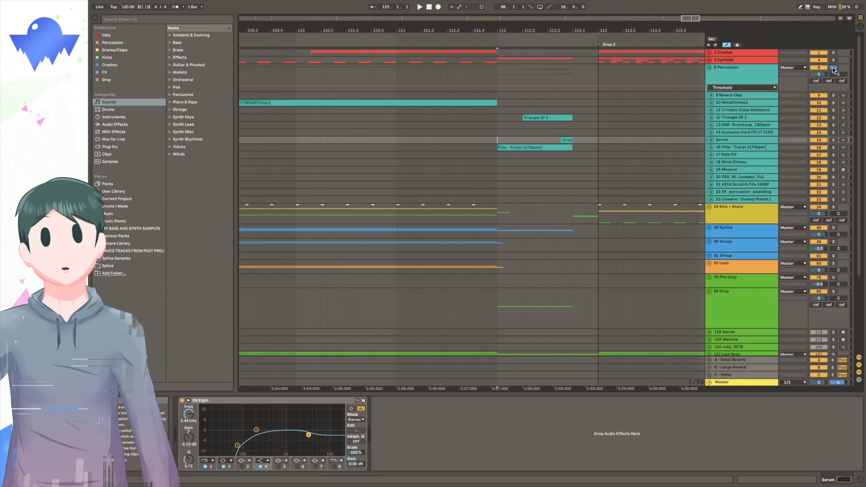
# - Audition the Build Up's Percussion group from bar 112 and the frozen 43 Serum and 52 Pad tracks from bar 105
pyautogui.press('space')
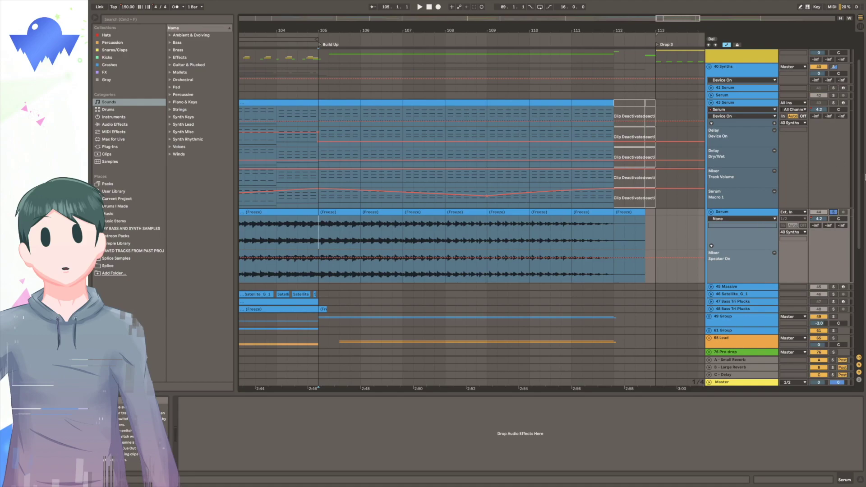
pyautogui.press('space')
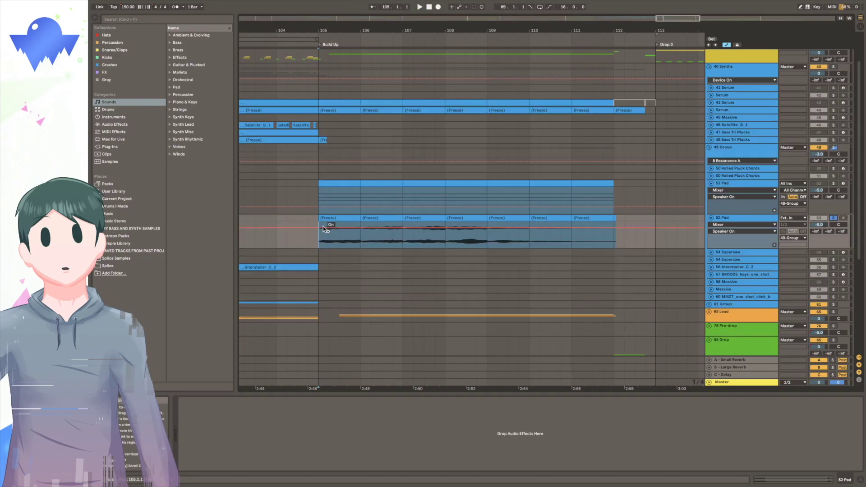
pyautogui.click(317, 243)
pyautogui.press('space')
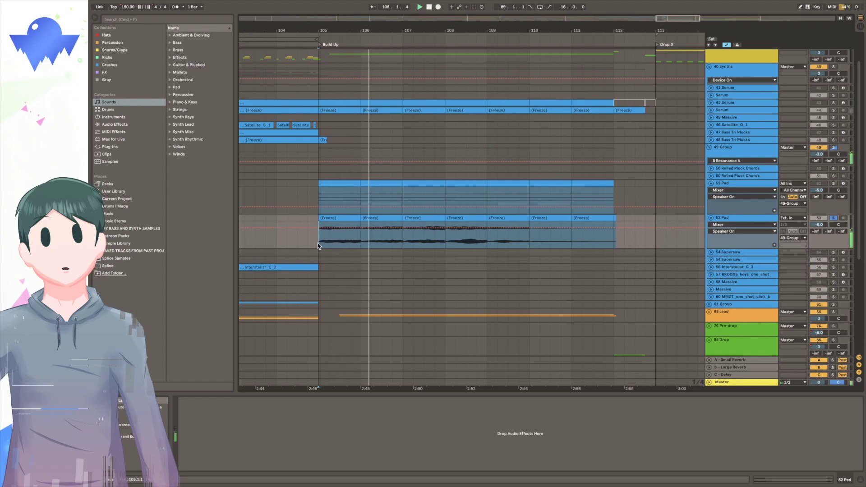
# - Audition the soloed Lead group from bar 109 and the soloed Last Drop group from bar 106 in the Build Up
pyautogui.click(488, 149)
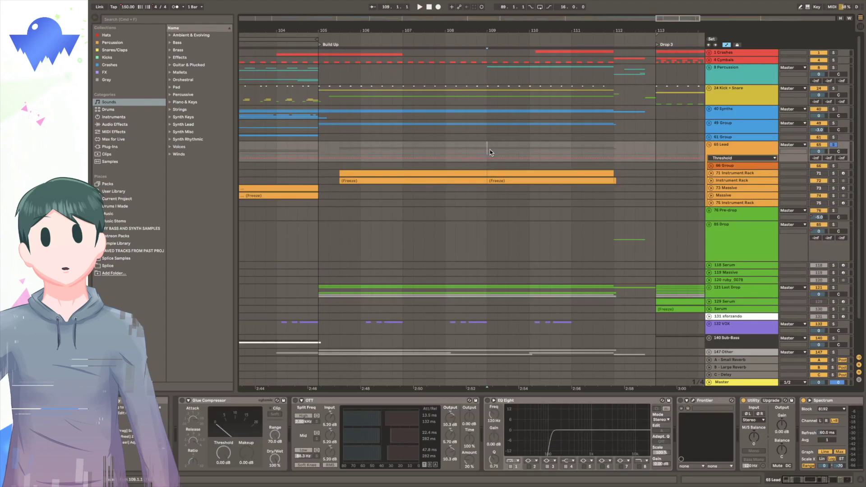
pyautogui.press('space')
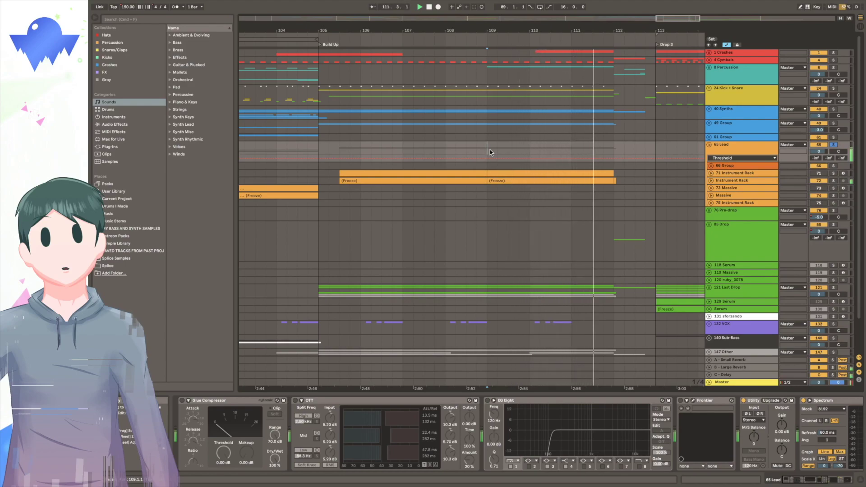
pyautogui.click(361, 197)
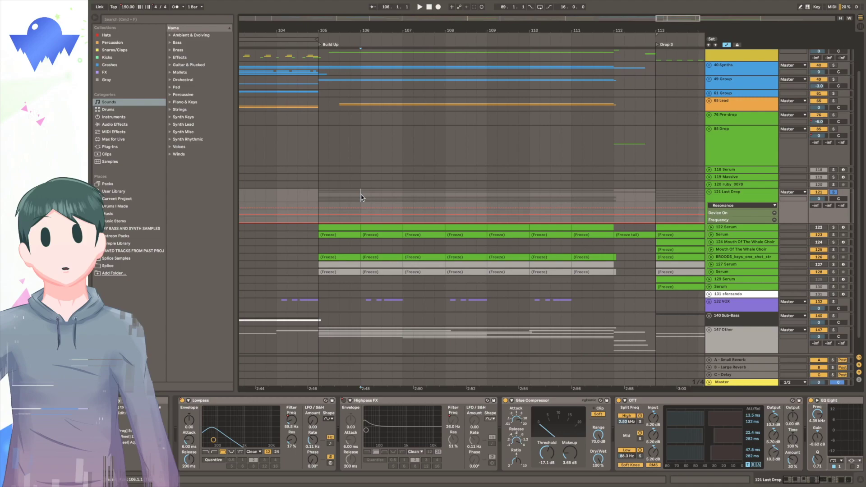
pyautogui.press('space')
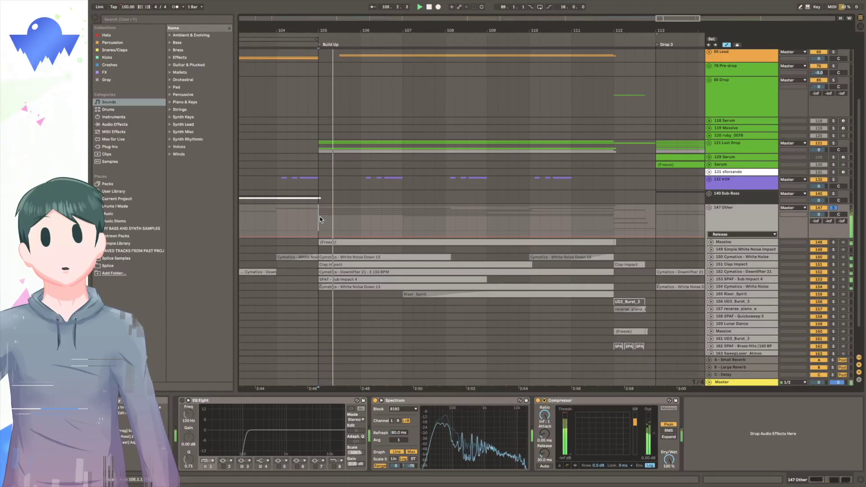
# - Audition the soloed Other group from bars 105 and 112, plus the Drop group from bar 112
pyautogui.press('space')
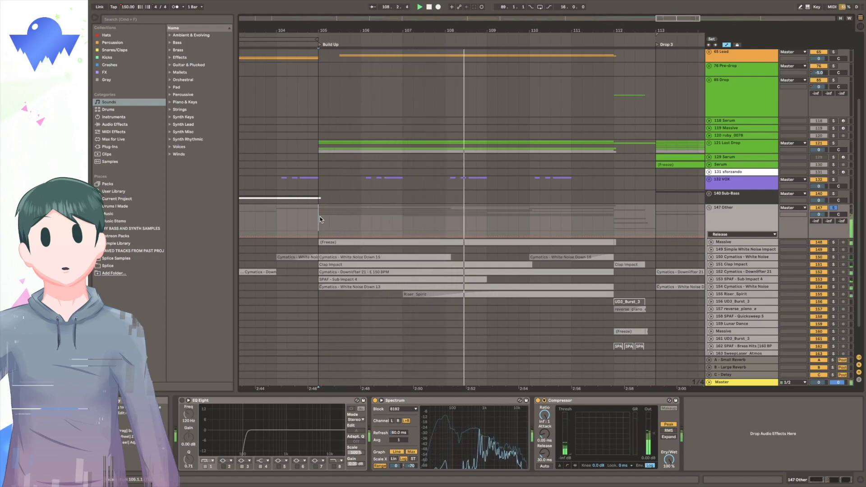
pyautogui.press('space')
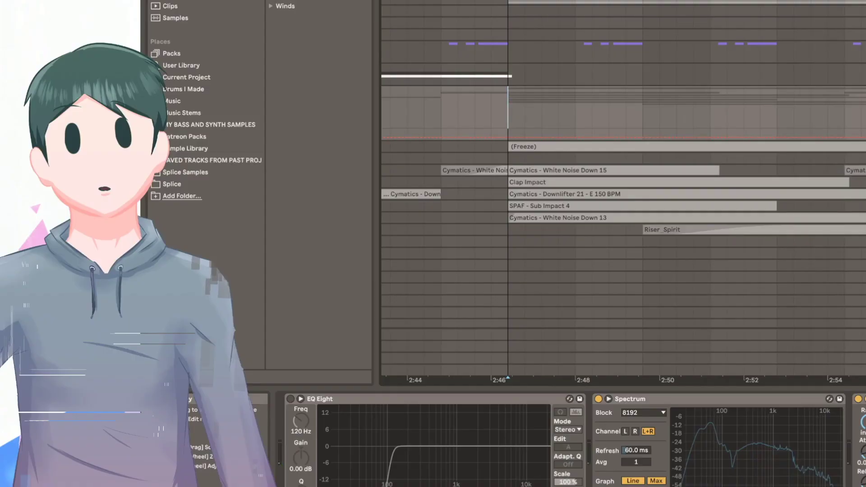
pyautogui.click(615, 190)
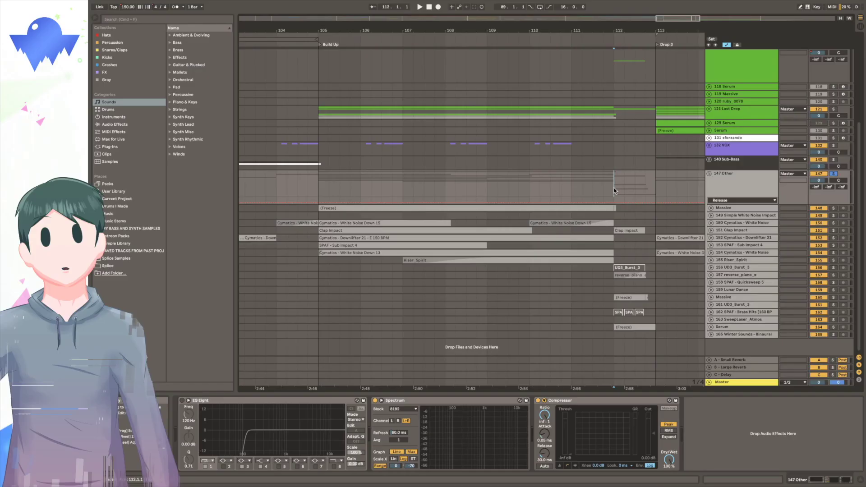
pyautogui.press('space')
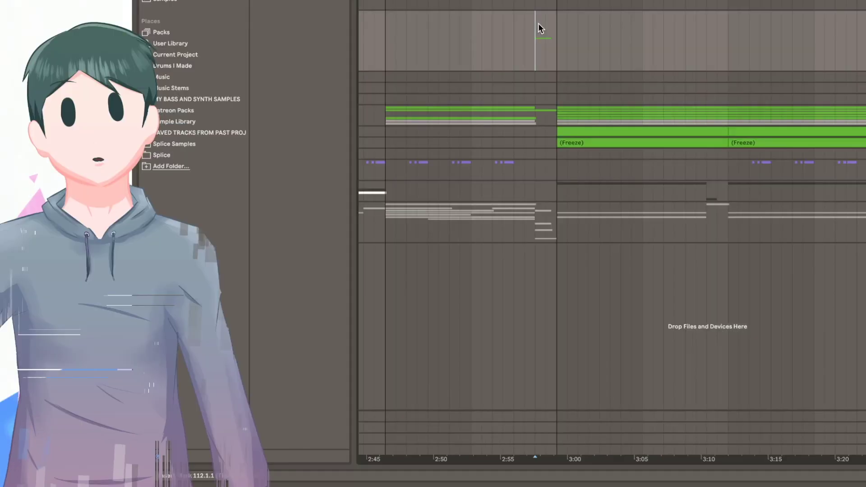
pyautogui.press('space')
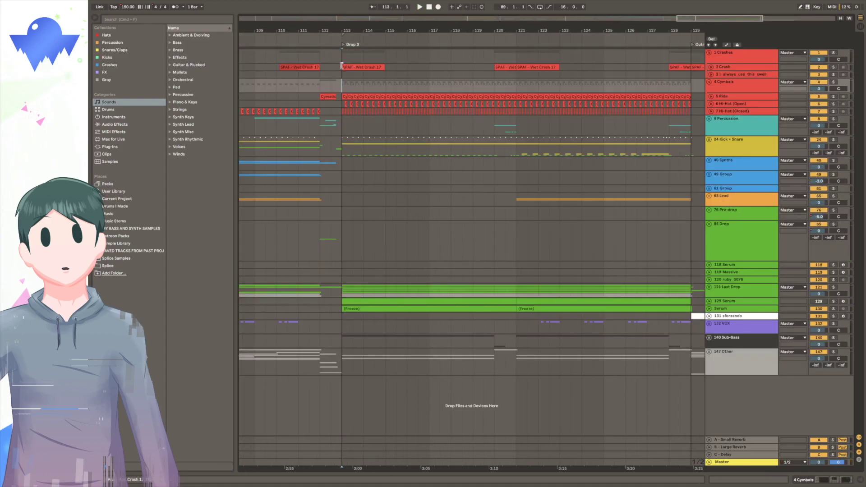
# - Audition the Cymbals and Kick + Snare groups from bar 113, and Snare #82 from bar 121 with its devices shown
pyautogui.press('space')
pyautogui.click(833, 82)
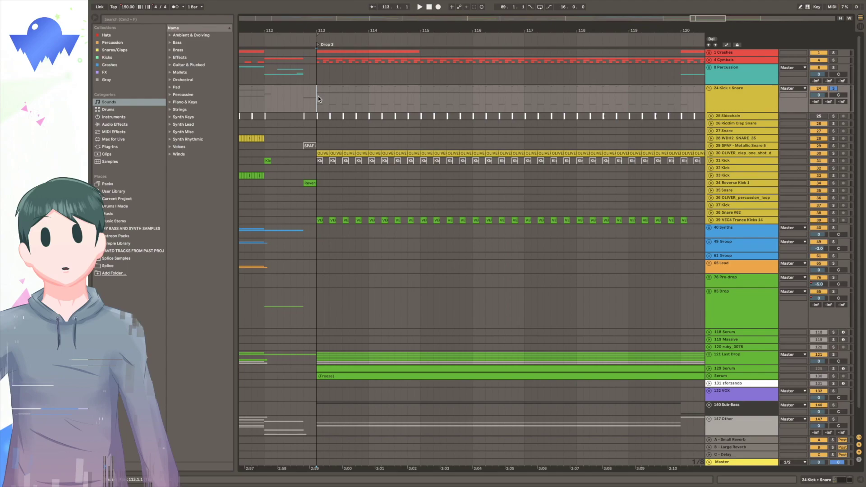
pyautogui.press('space')
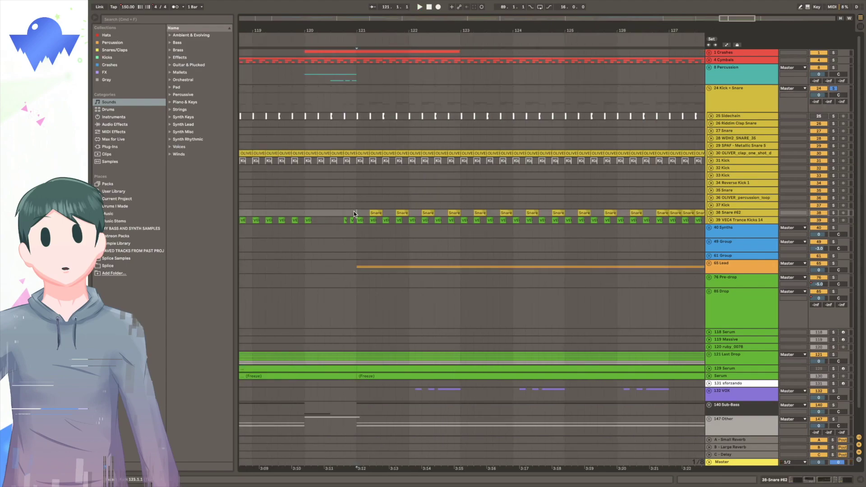
pyautogui.press('super+alt+l')
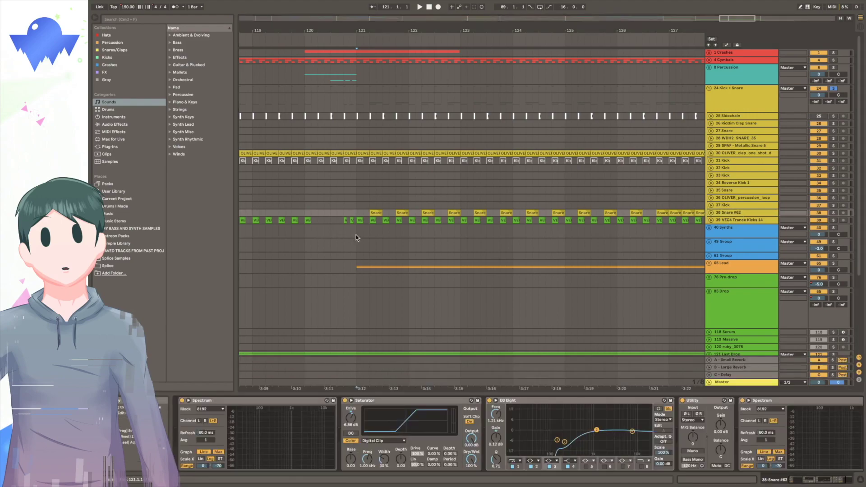
pyautogui.press('space')
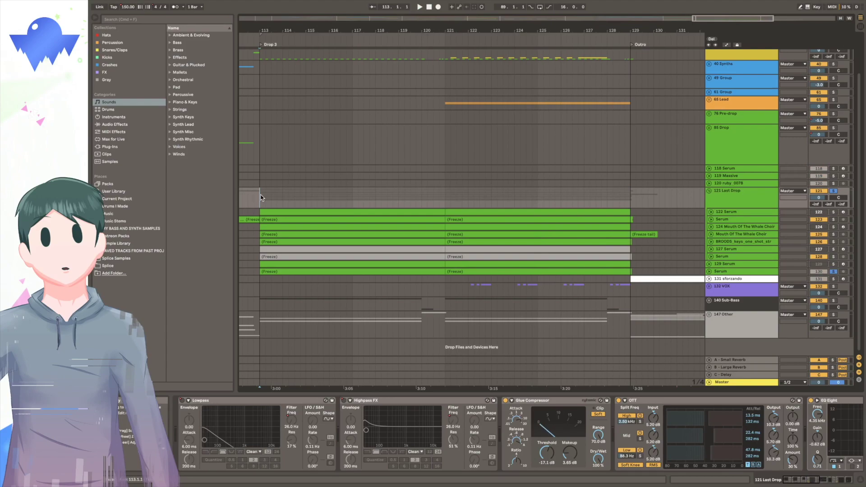
# - Audition the Last Drop group and its 122 Serum and BROODS_keys_one_shot tracks from bar 113
pyautogui.press('space')
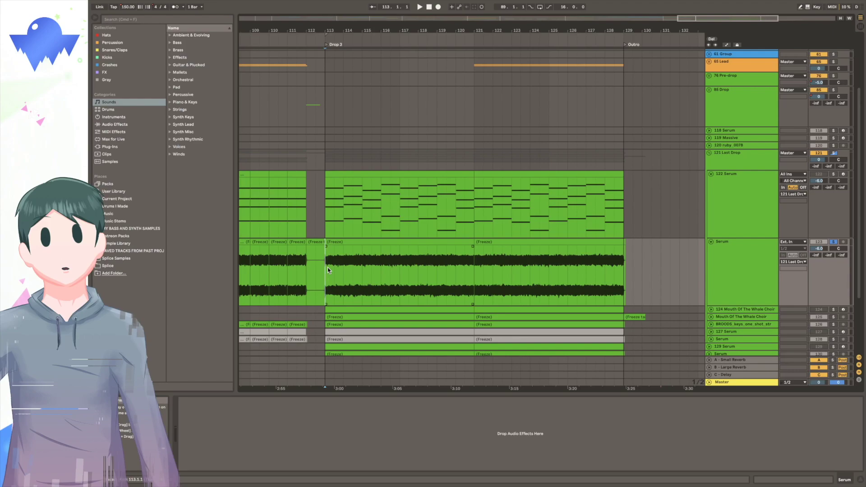
pyautogui.press('space')
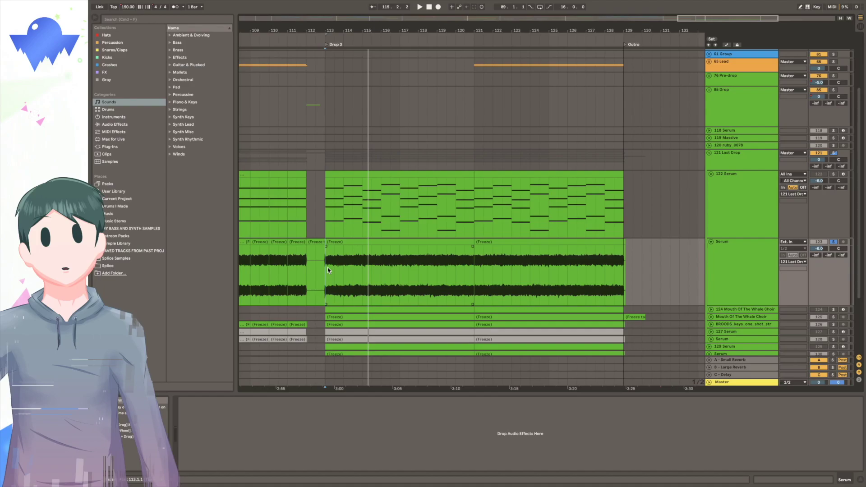
pyautogui.click(325, 211)
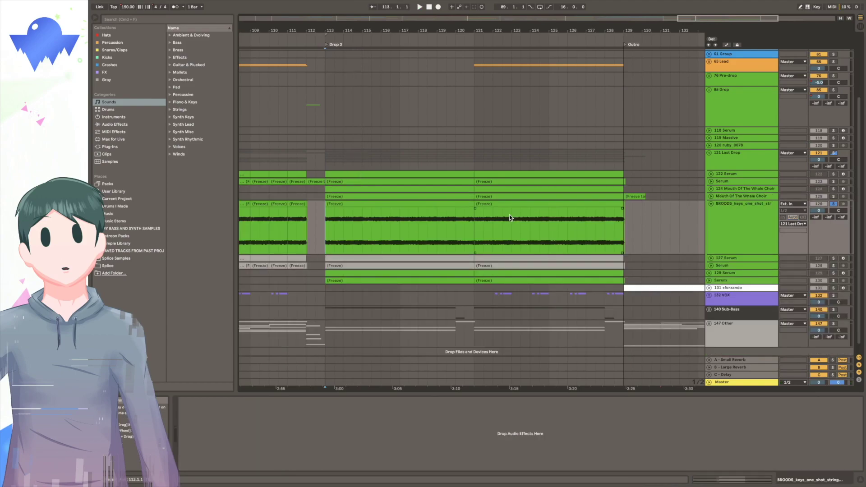
pyautogui.press('space')
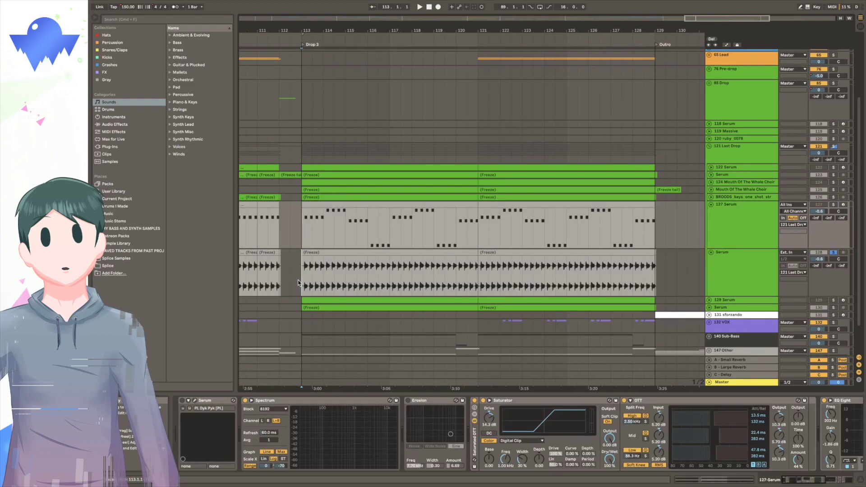
# - Audition the frozen 127 Serum part from bar 113 and view the effects page of its PL Dyk Pyk [PL] patch
pyautogui.click(298, 283)
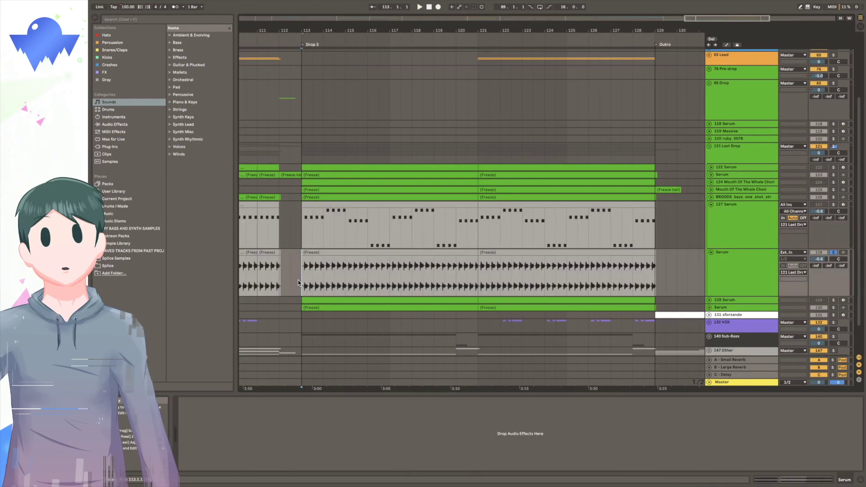
pyautogui.press('space')
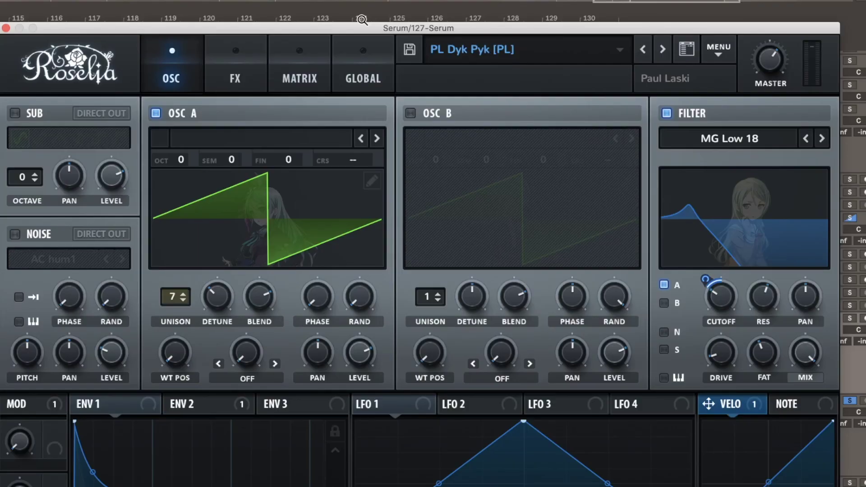
pyautogui.click(242, 49)
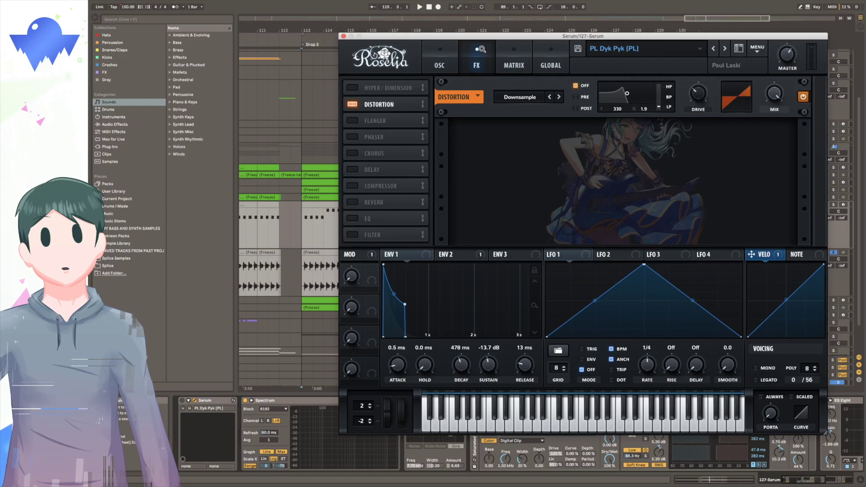
# - Audition the soloed frozen Serum track under 129 Serum and the Sub-Bass group with its 141 Main track from bar 113
pyautogui.click(298, 271)
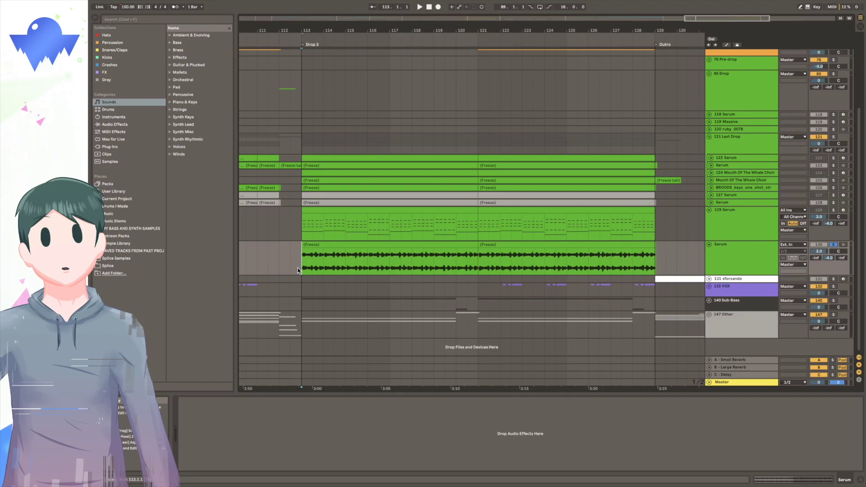
pyautogui.press('space')
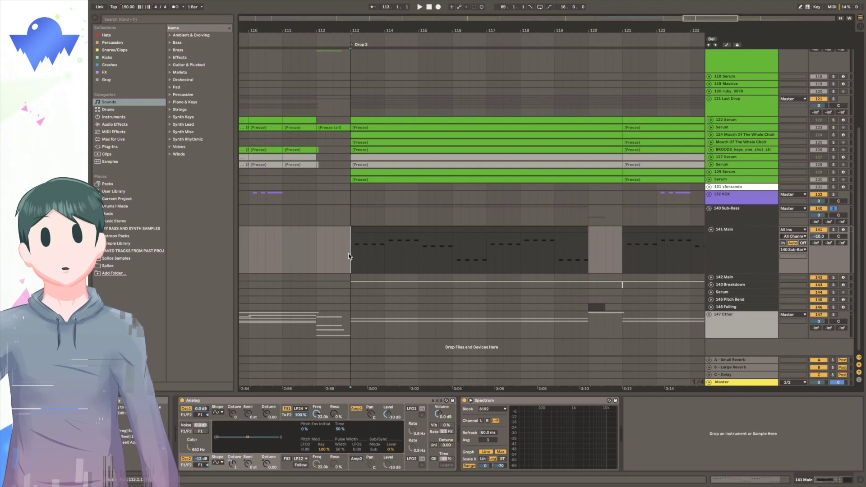
pyautogui.press('space')
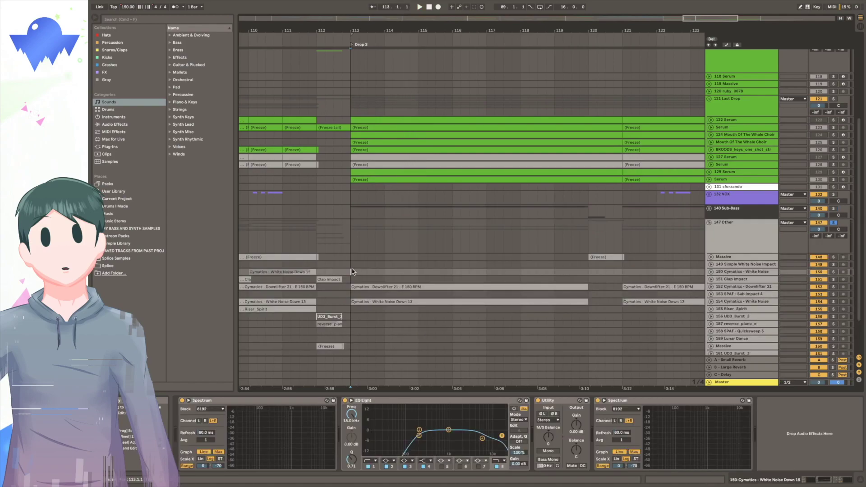
# - Audition the soloed Other group from bar 113 and take it out of solo
pyautogui.press('space')
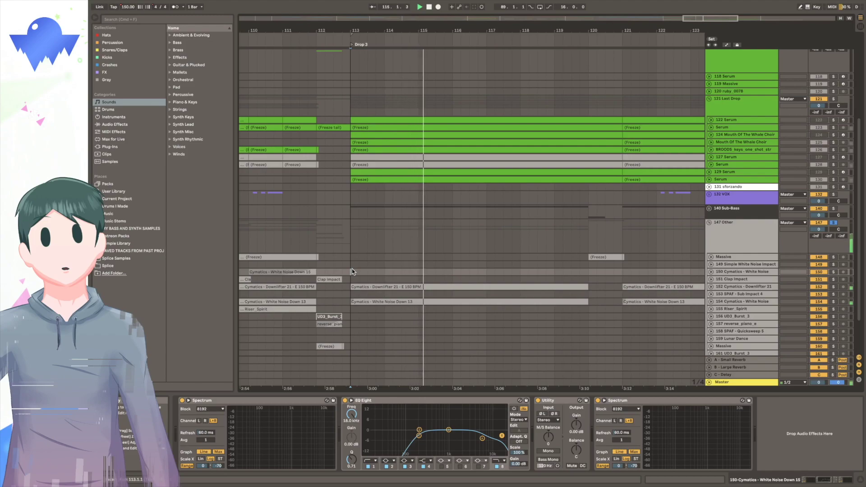
pyautogui.click(832, 225)
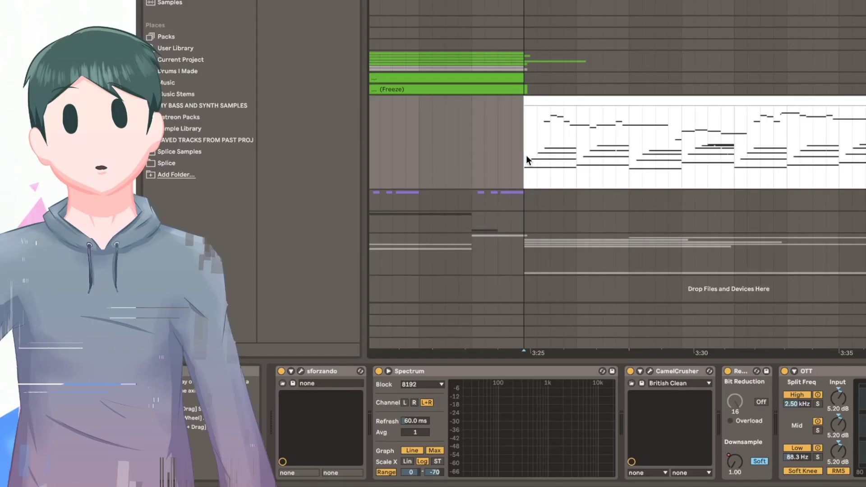
# - Audition the 131 sforzando track from the Outro at bar 129 and examine its MIDI notes and effect chain
pyautogui.press('space')
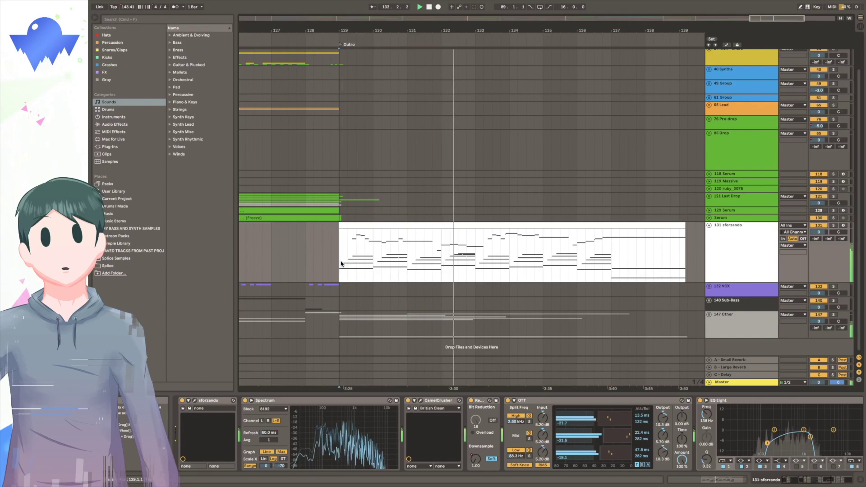
pyautogui.scroll(3, 502, 236)
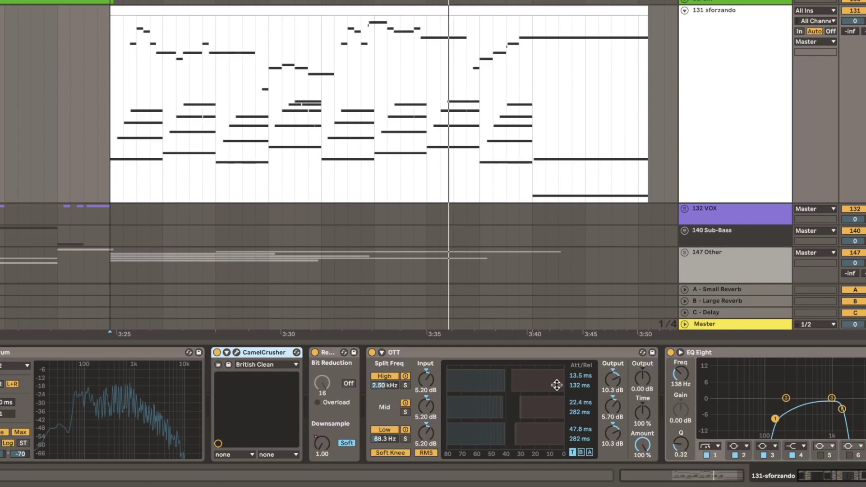
pyautogui.hscroll(5, 638, 384)
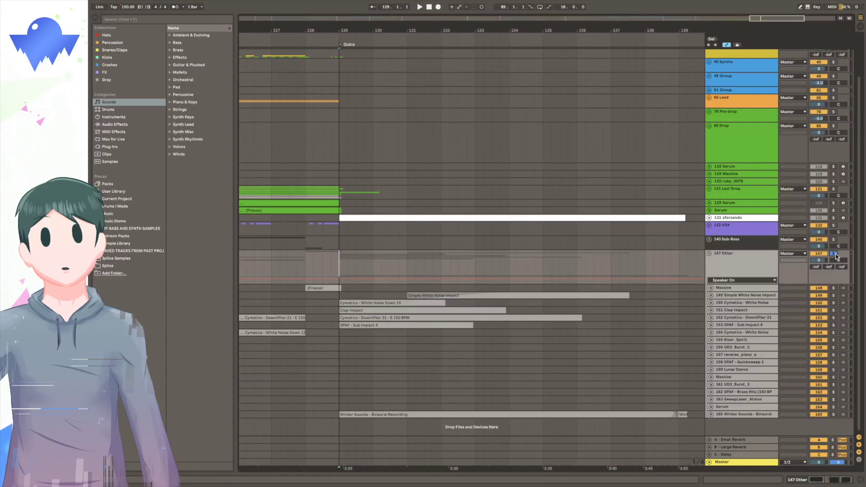
# - Audition the soloed Other group from bar 129, plus its 165 Winter Sounds - Binaural track on its own
pyautogui.press('space')
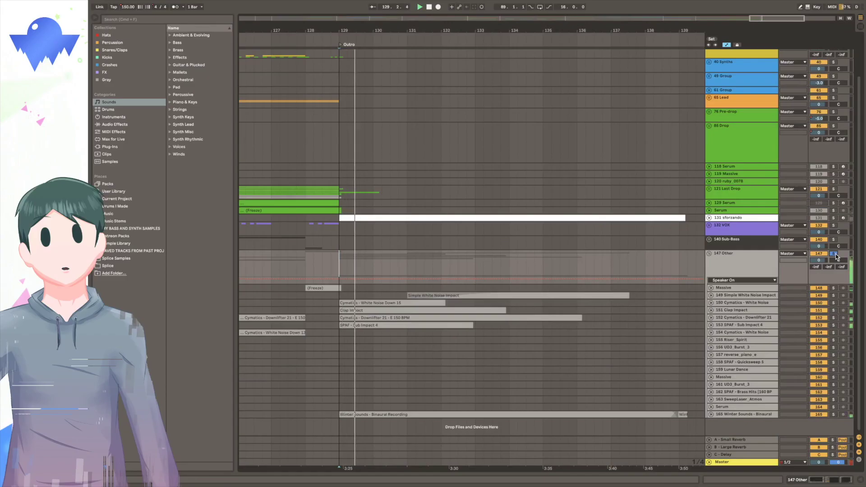
pyautogui.press('space')
pyautogui.scroll(-5, 342, 314)
pyautogui.click(342, 314)
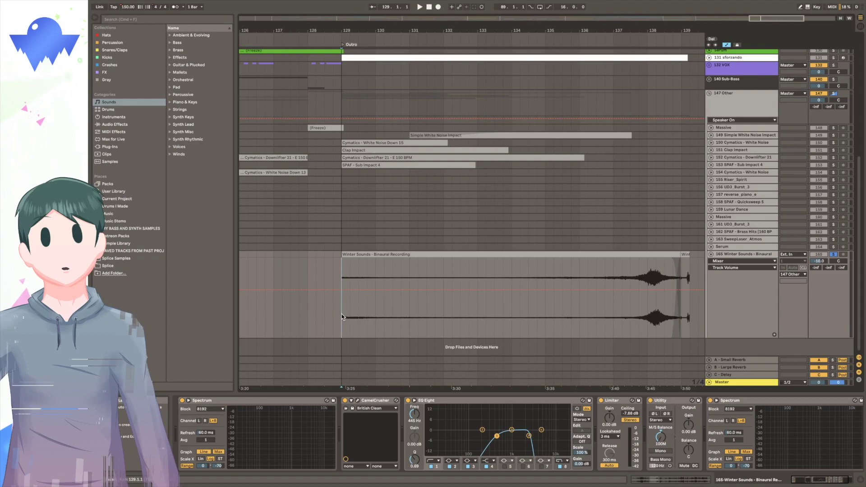
pyautogui.press('space')
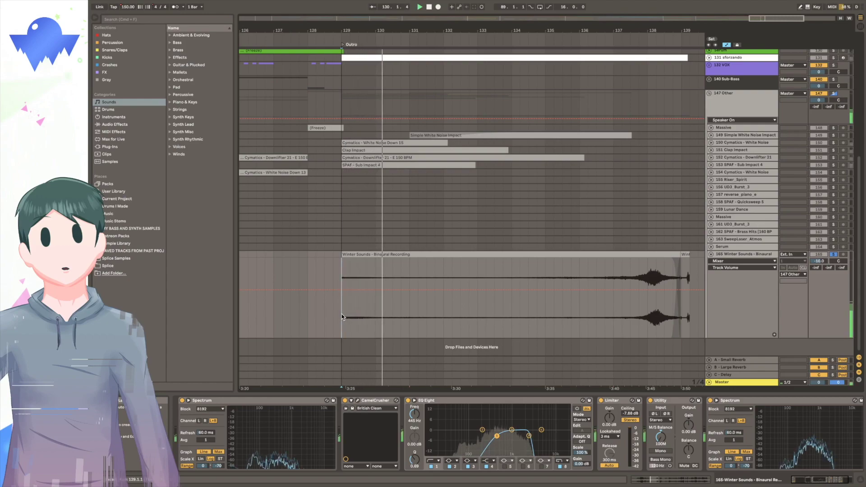
pyautogui.press('space')
# - Play the Outro from bar 134 with the Master track's Song Tempo automation shown
pyautogui.click(508, 299)
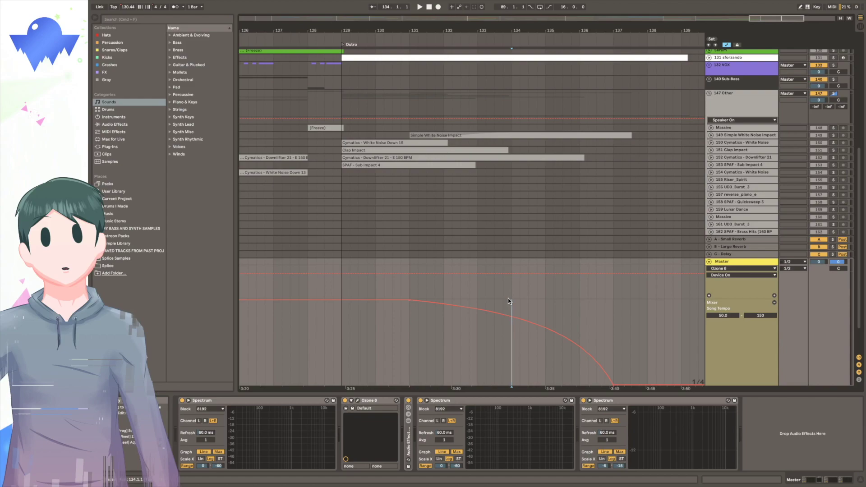
pyautogui.press('space')
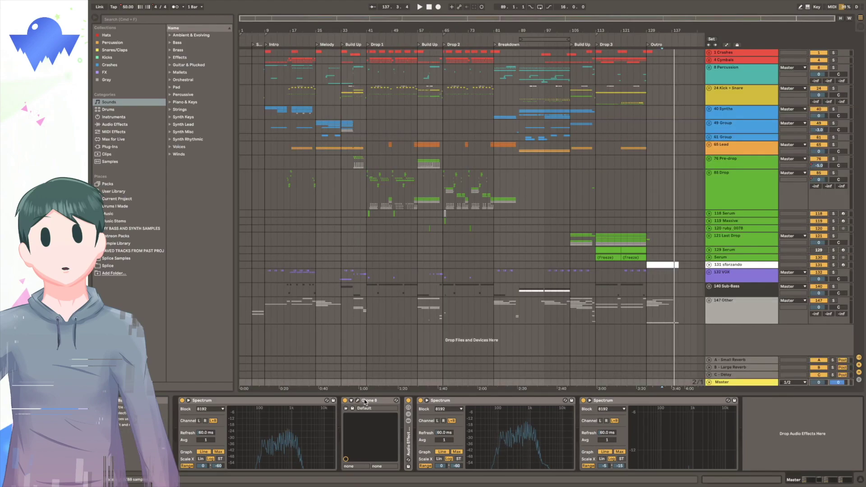
# - Open Ozone 8 on the Master track and review its Equalizer, Dynamics, Imager, Post EQ and Maximizer modules
pyautogui.click(365, 401)
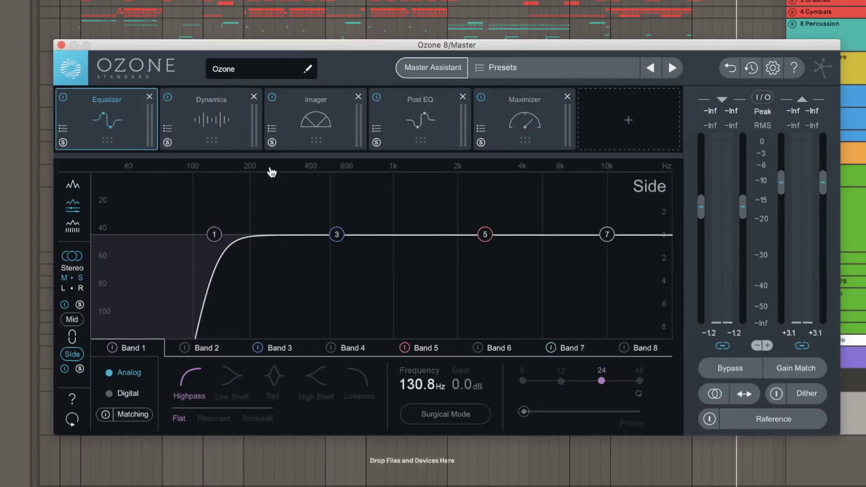
pyautogui.click(254, 122)
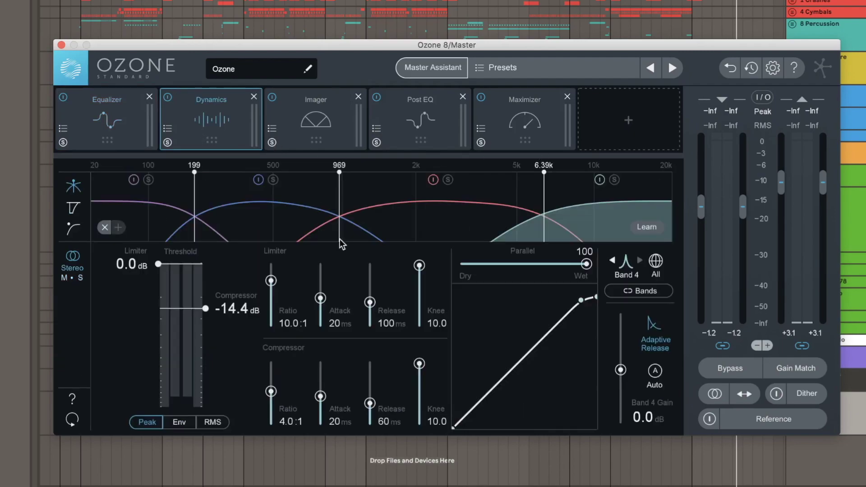
pyautogui.click(176, 191)
pyautogui.click(331, 130)
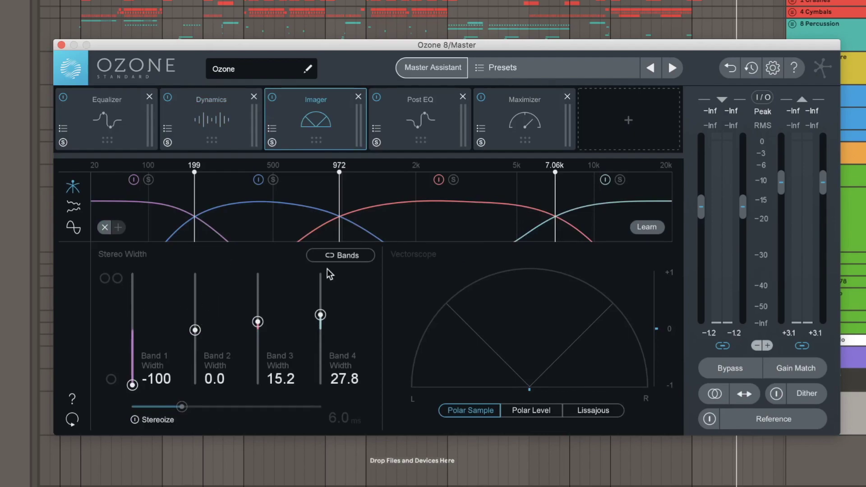
pyautogui.click(420, 120)
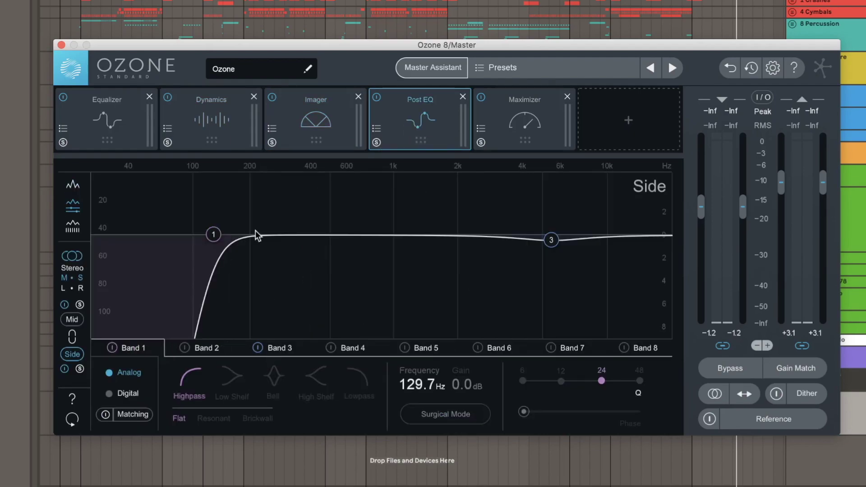
pyautogui.click(519, 108)
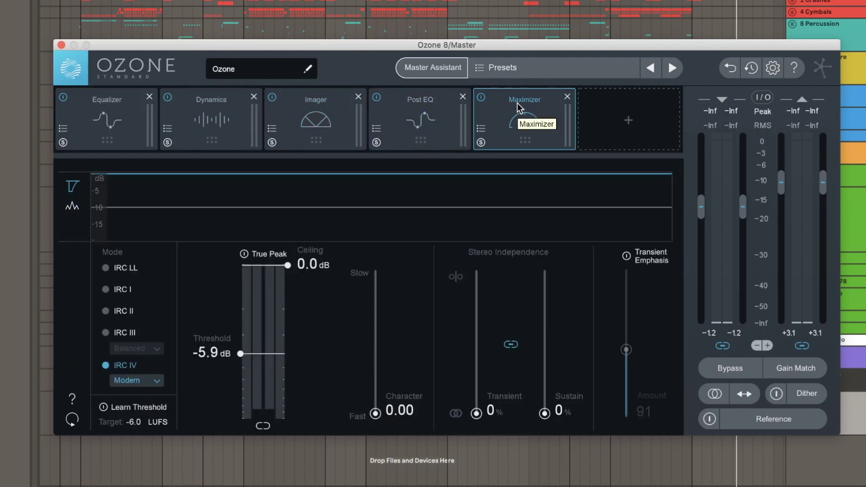
# - Move the Ozone 8 window clear of the upper arrangement tracks and play Drop 2 with the Maximizer shown
pyautogui.moveTo(306, 50); pyautogui.dragTo(346, 125)
pyautogui.press('space')
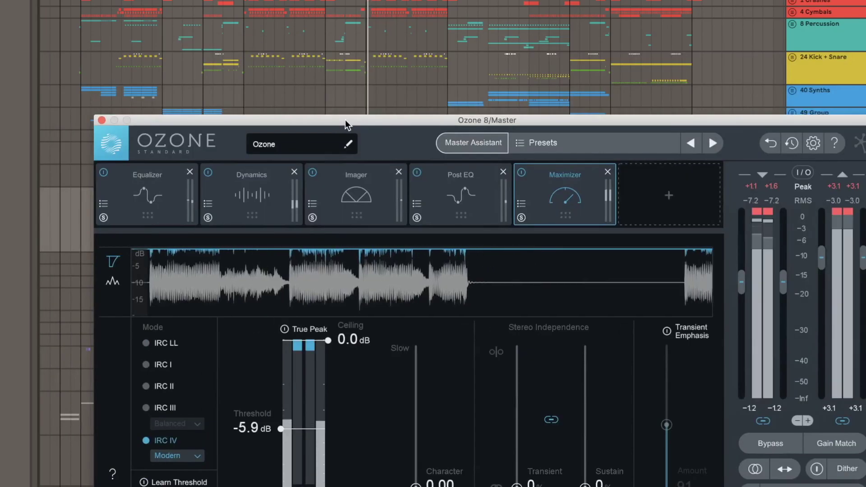